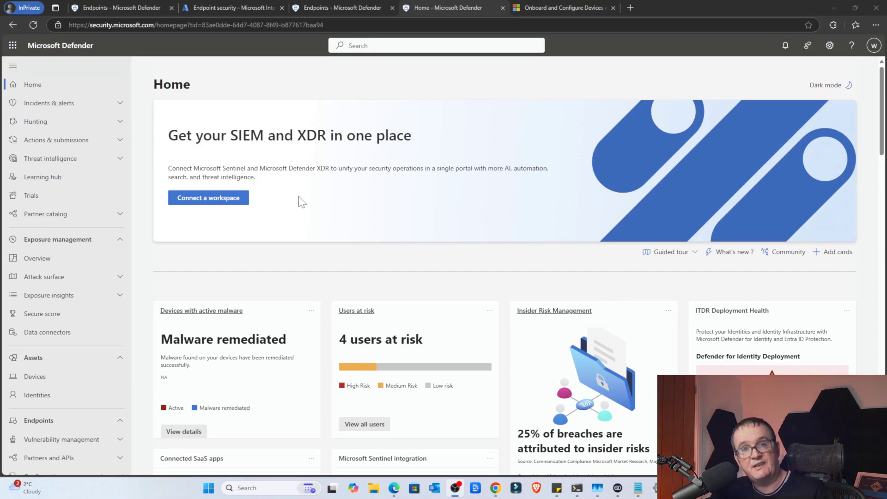
# Open the Endpoints settings in the Microsoft Defender portal and review the advanced features down to the streamlined connectivity options.
pyautogui.scroll(-4, 99, 268)
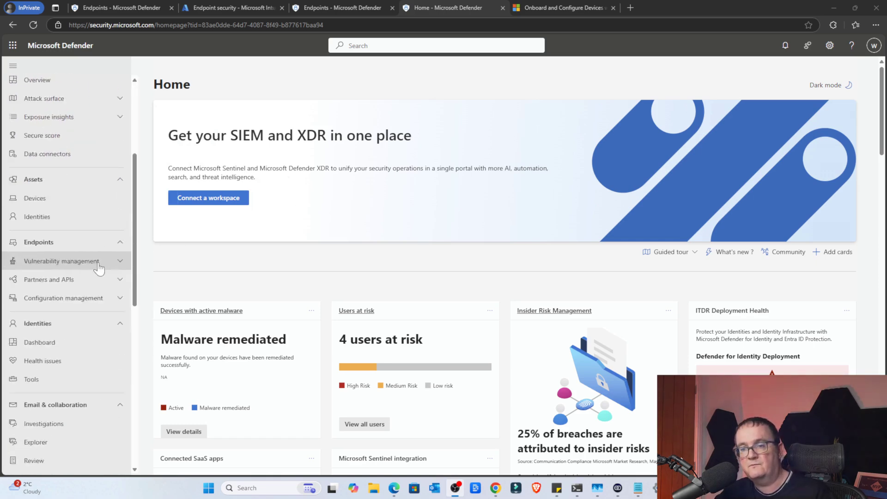
pyautogui.scroll(-9, 97, 265)
pyautogui.click(41, 418)
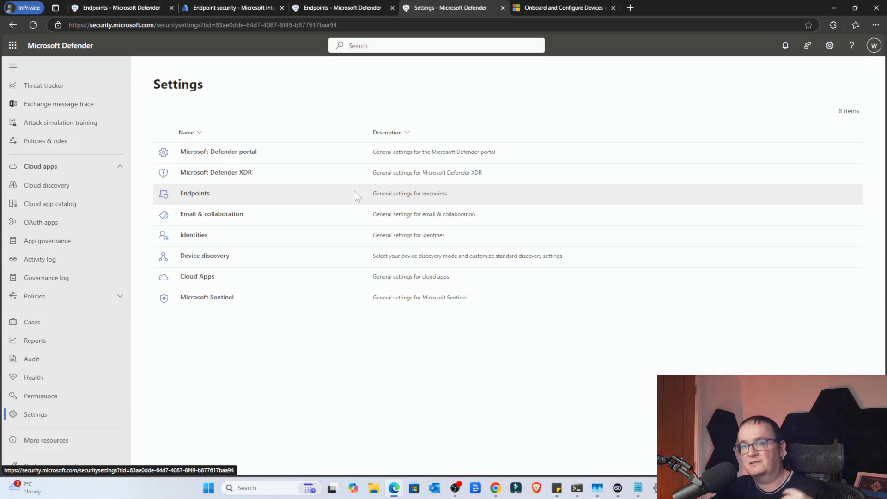
pyautogui.click(199, 198)
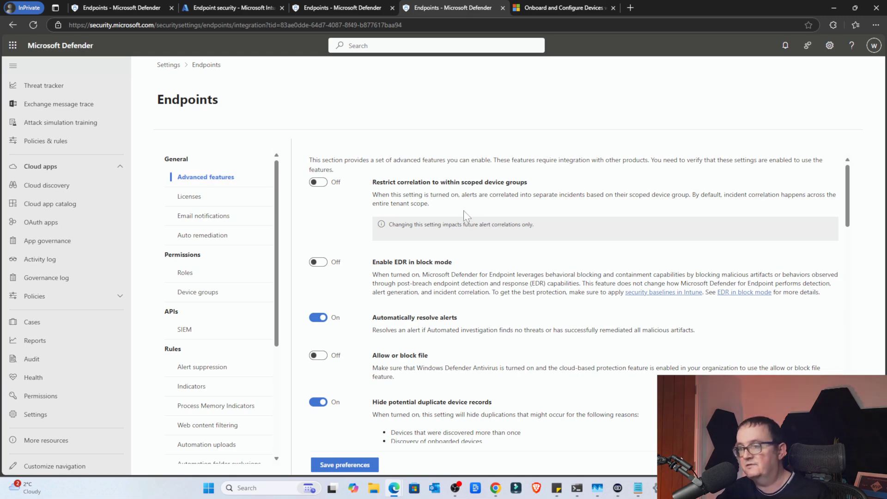
pyautogui.scroll(-8, 443, 217)
pyautogui.scroll(-15, 442, 216)
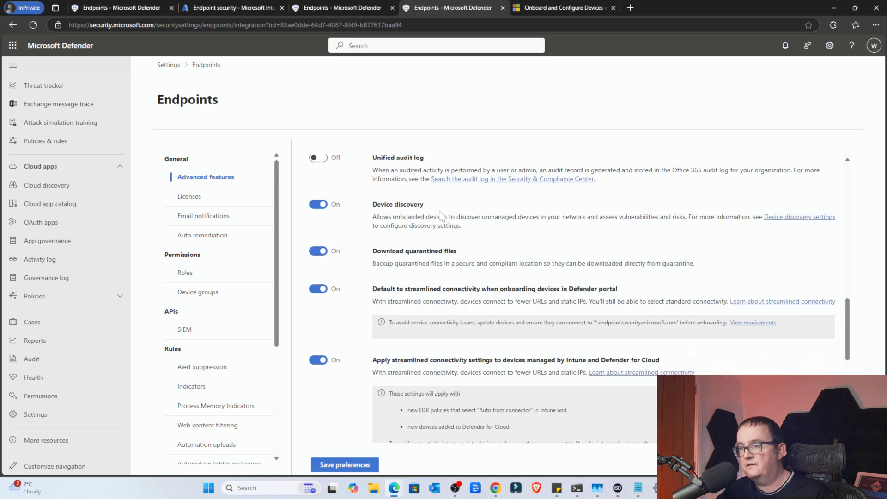
pyautogui.scroll(-1, 442, 216)
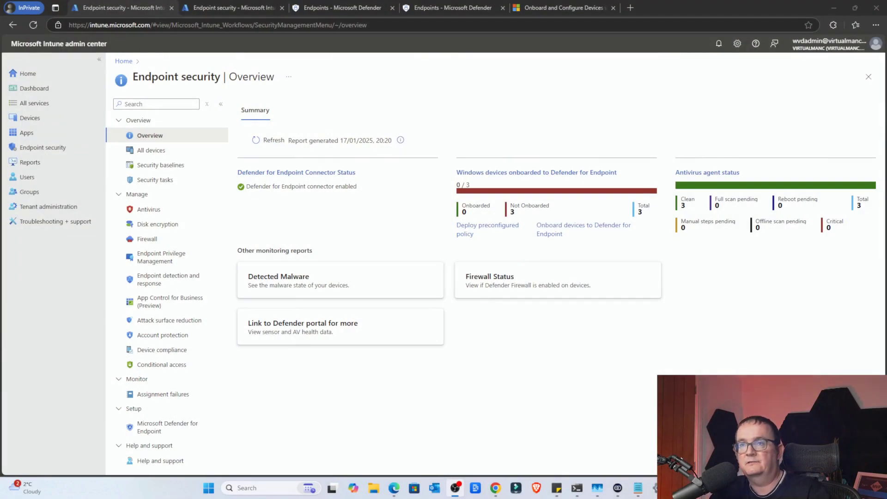
# In the Intune admin center, open the Microsoft Defender for Endpoint setup under Endpoint security and review its connection, compliance and shared settings.
pyautogui.click(56, 147)
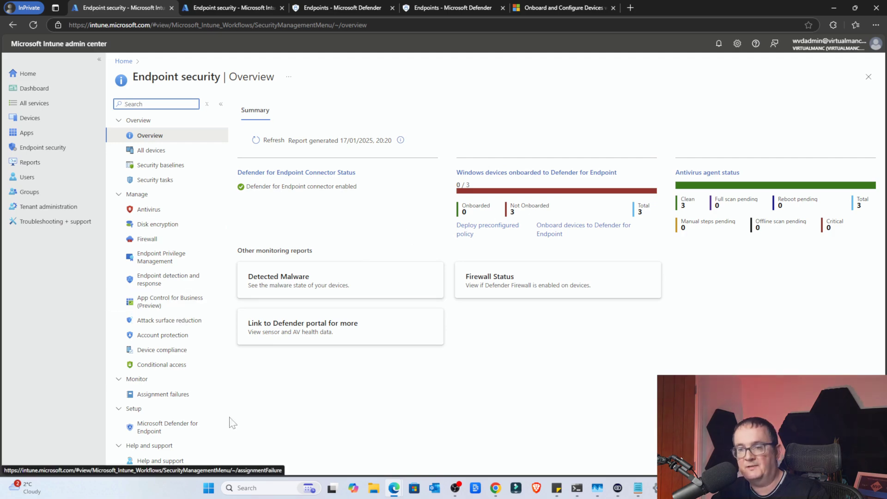
pyautogui.click(150, 426)
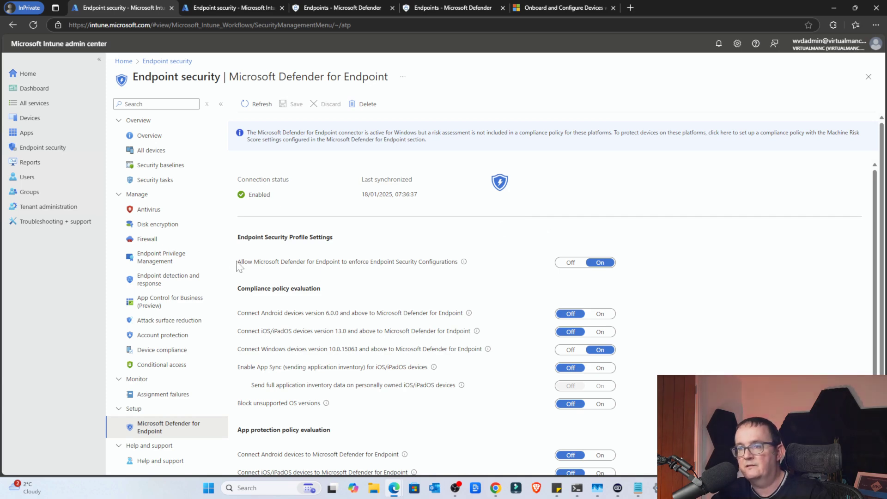
pyautogui.moveTo(237, 262); pyautogui.dragTo(404, 261)
pyautogui.click(405, 261)
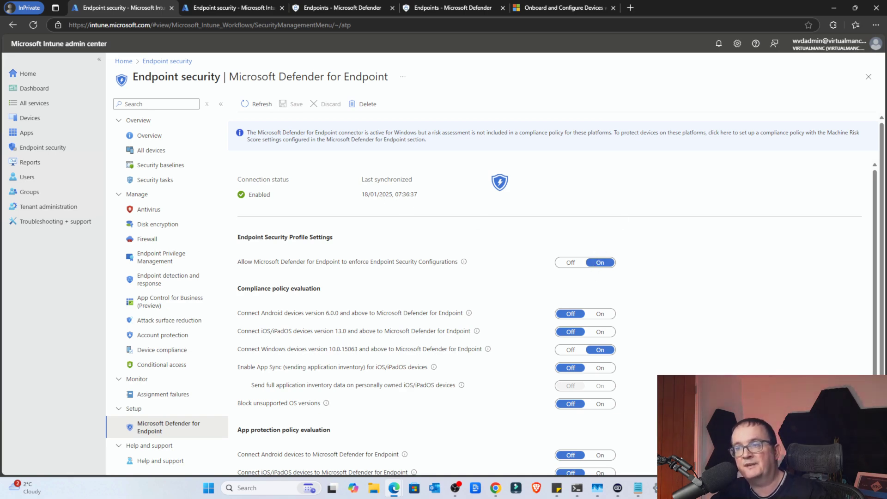
pyautogui.scroll(-1, 405, 206)
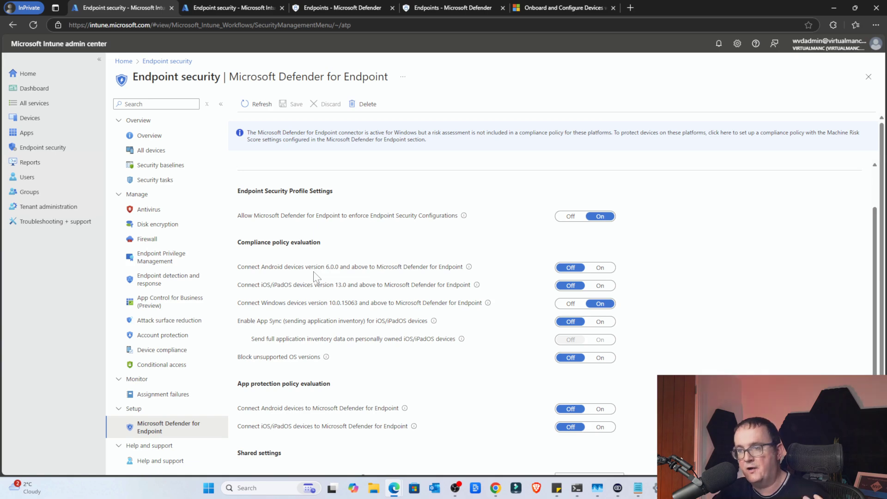
pyautogui.scroll(-1, 316, 276)
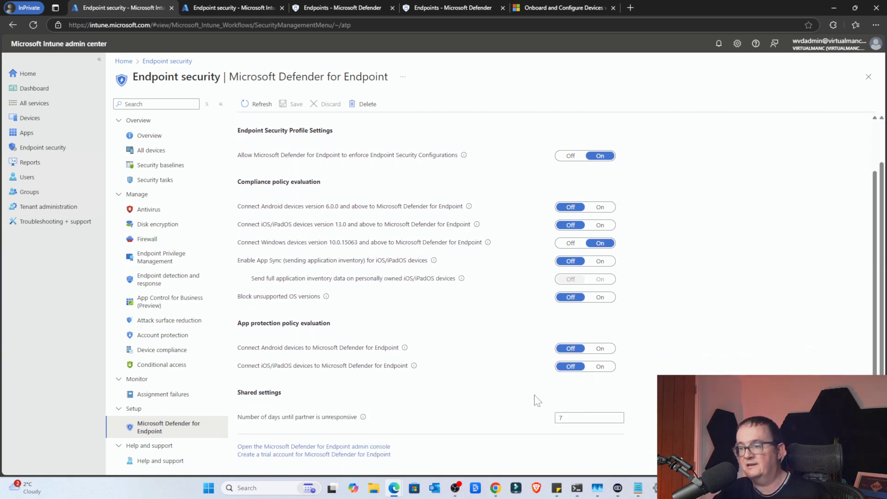
pyautogui.click(575, 419)
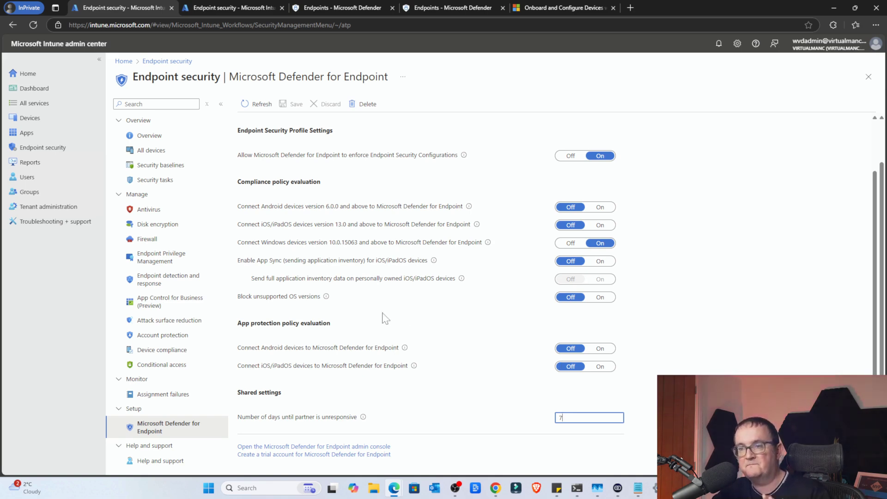
pyautogui.scroll(1, 380, 318)
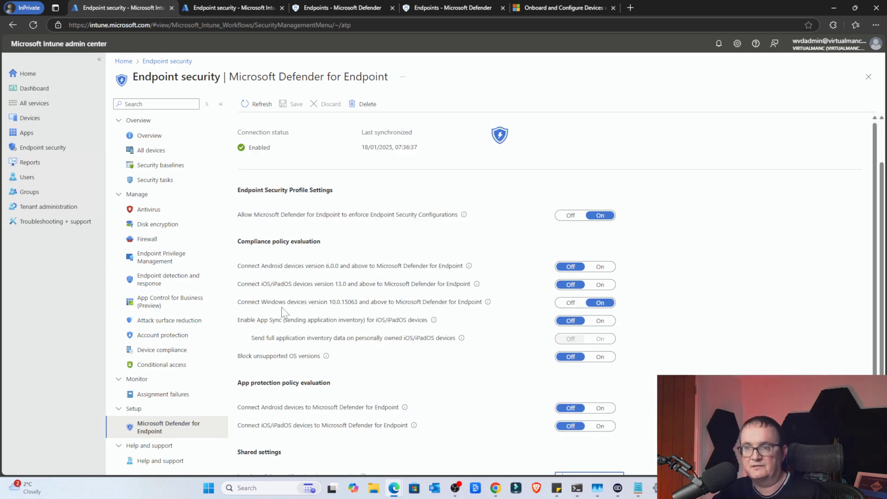
# Open the Defender_Test_Policy under Endpoint detection and response and examine its included groups and device assignment status.
pyautogui.click(174, 278)
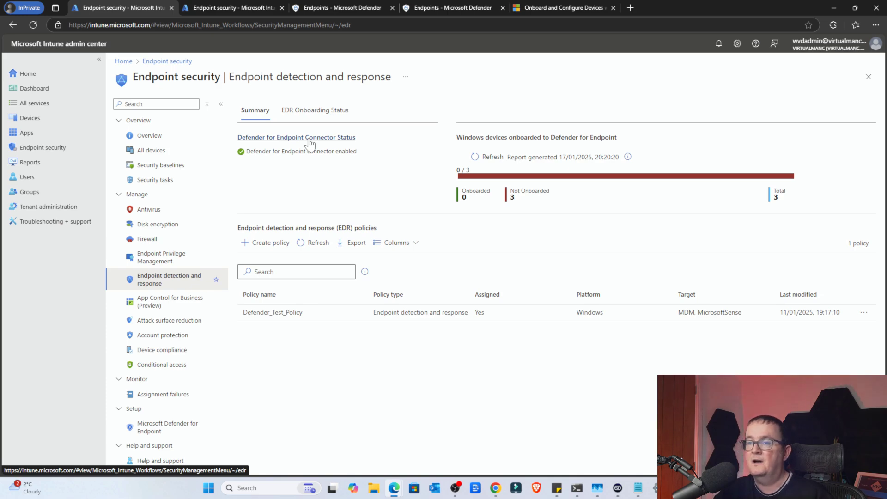
pyautogui.click(282, 313)
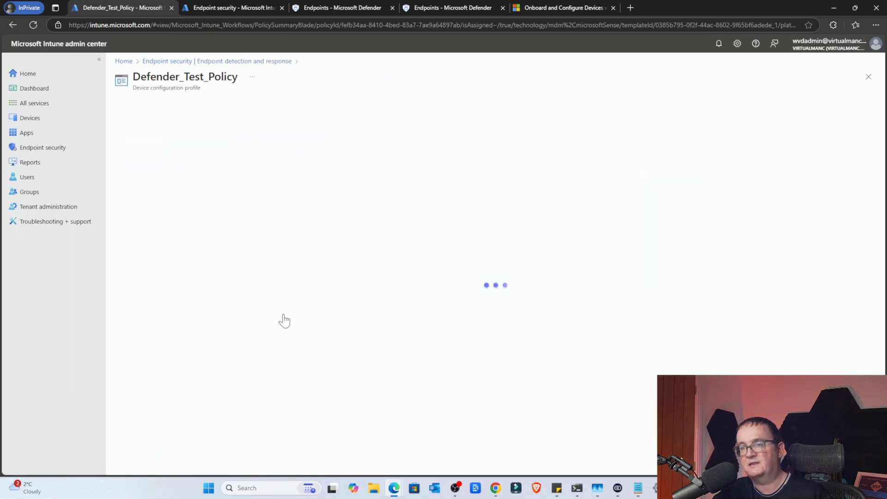
pyautogui.scroll(-1, 284, 320)
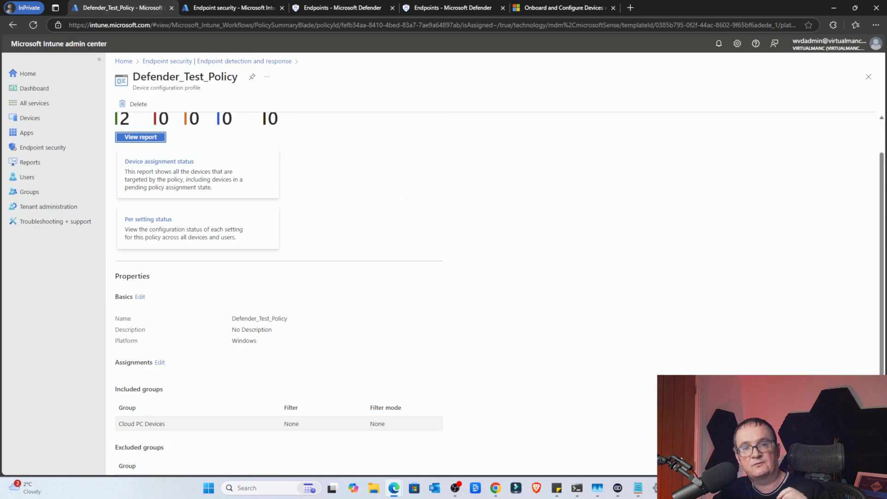
pyautogui.moveTo(120, 424); pyautogui.dragTo(154, 424)
pyautogui.click(178, 425)
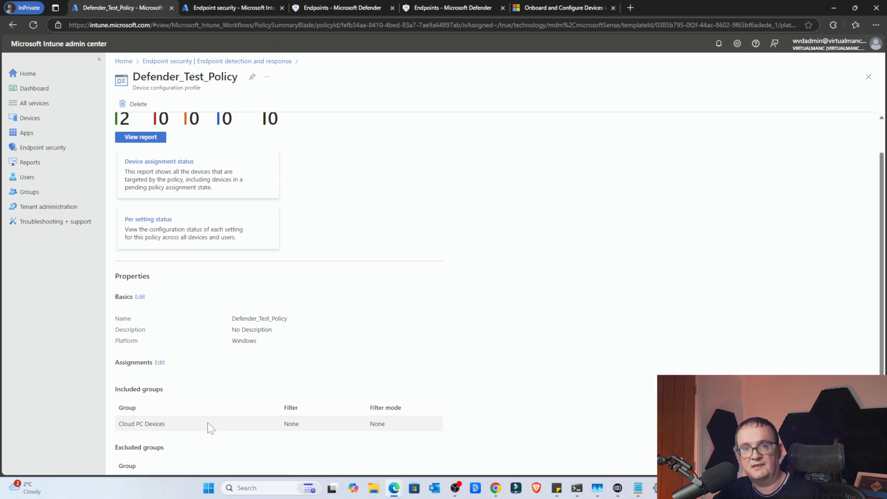
pyautogui.scroll(1, 208, 422)
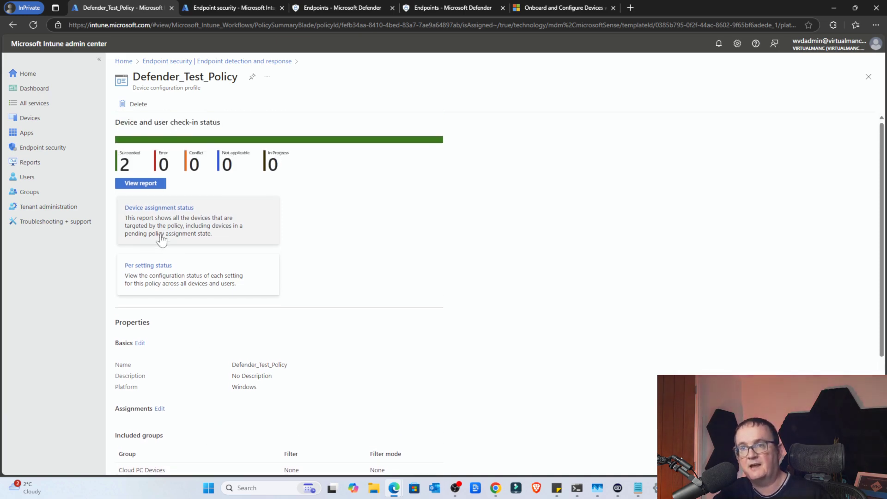
pyautogui.click(153, 207)
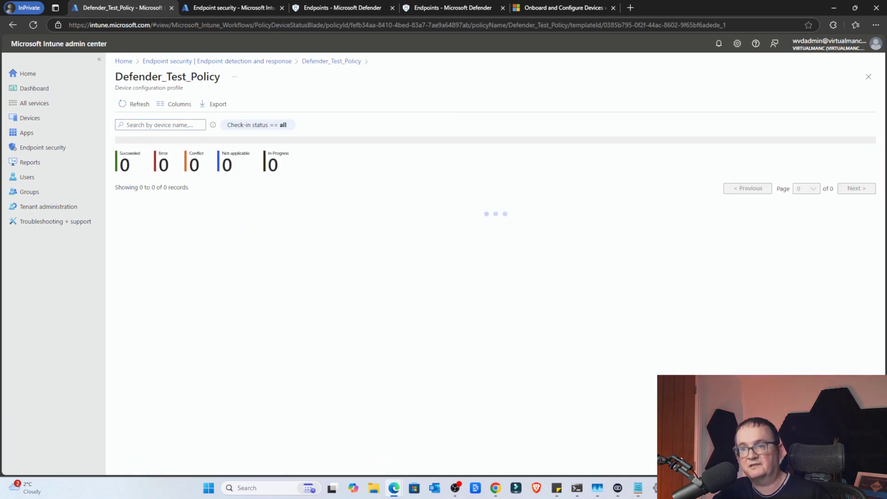
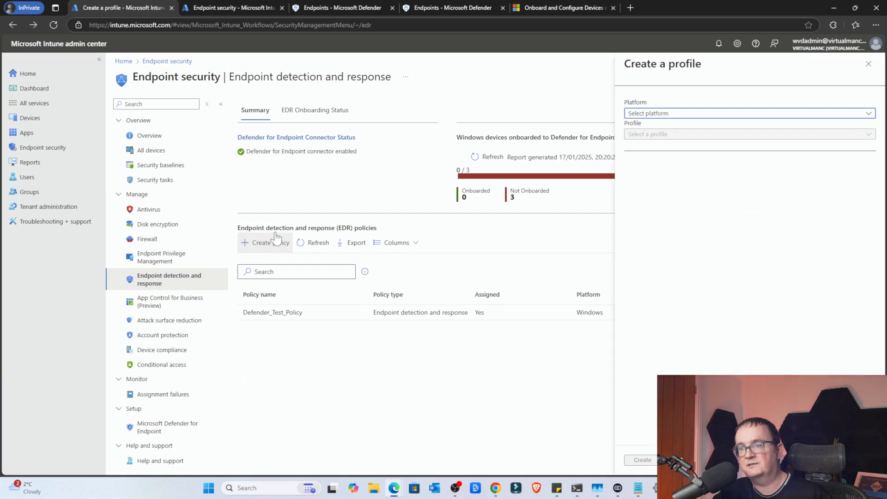
# Create a new EDR policy for the Windows platform with the Endpoint detection and response profile.
pyautogui.click(674, 115)
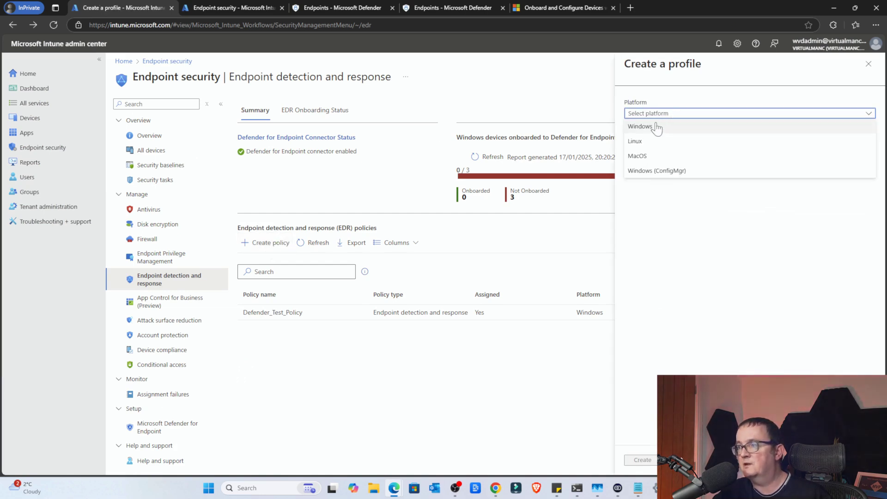
pyautogui.click(657, 128)
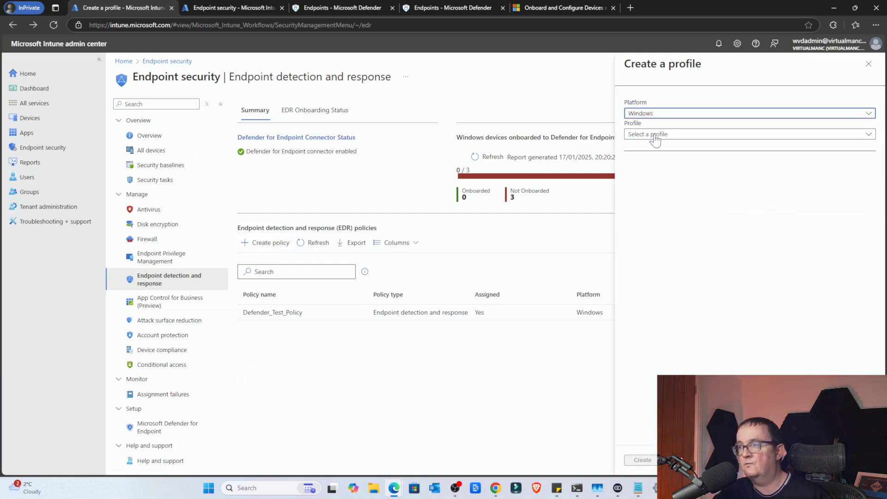
pyautogui.click(655, 135)
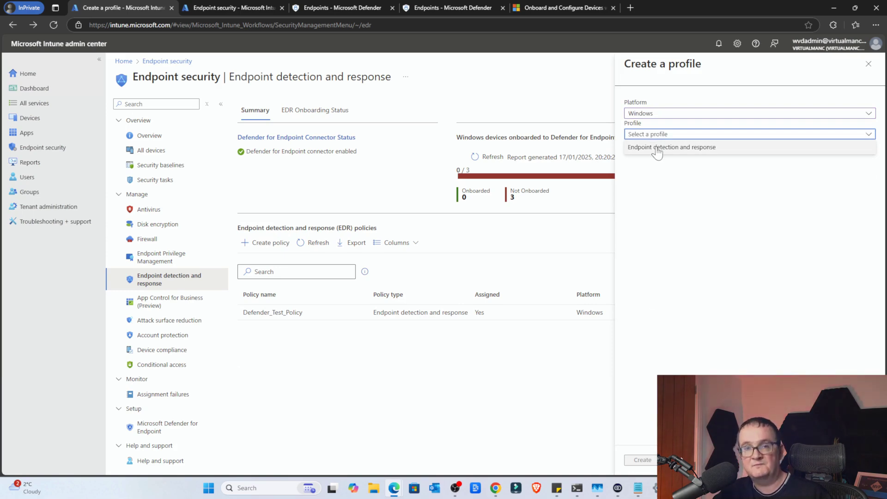
pyautogui.click(657, 147)
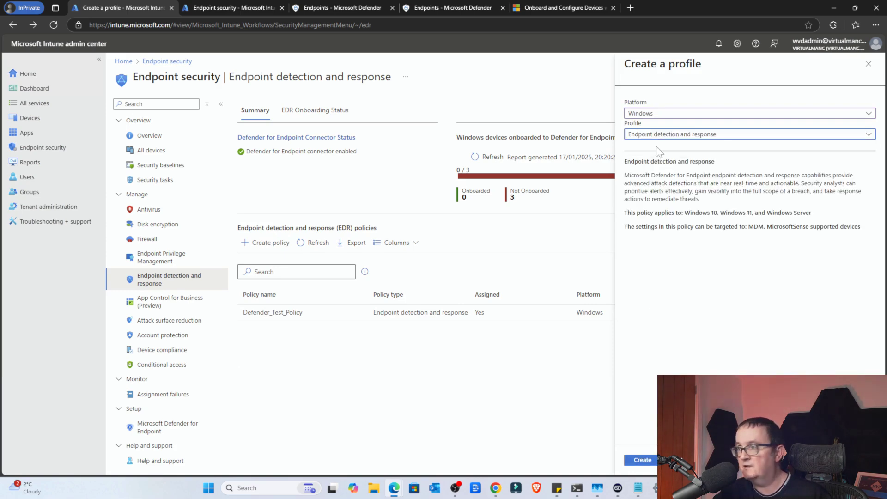
pyautogui.click(642, 460)
# Name the policy "Test YouTube", describe it as "testing" and continue to the configuration settings.
pyautogui.click(185, 144)
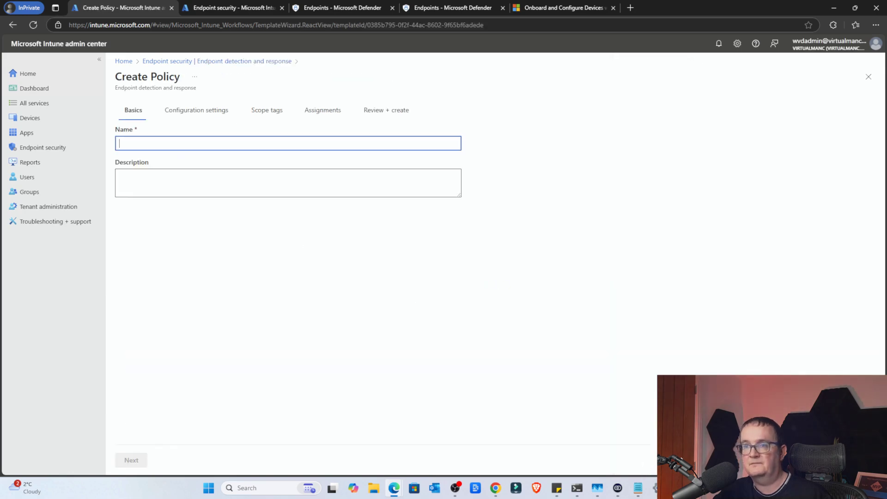
pyautogui.press('capslock')
pyautogui.write('T')
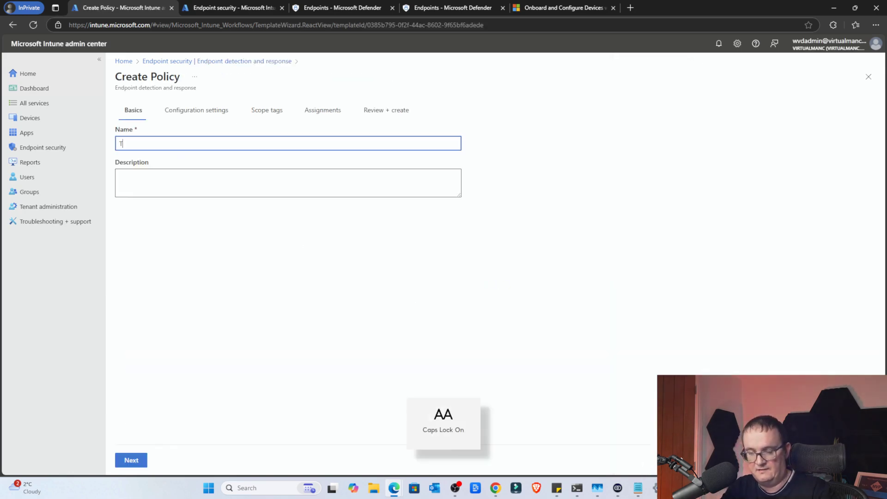
pyautogui.press('capslock')
pyautogui.write('est YouTube')
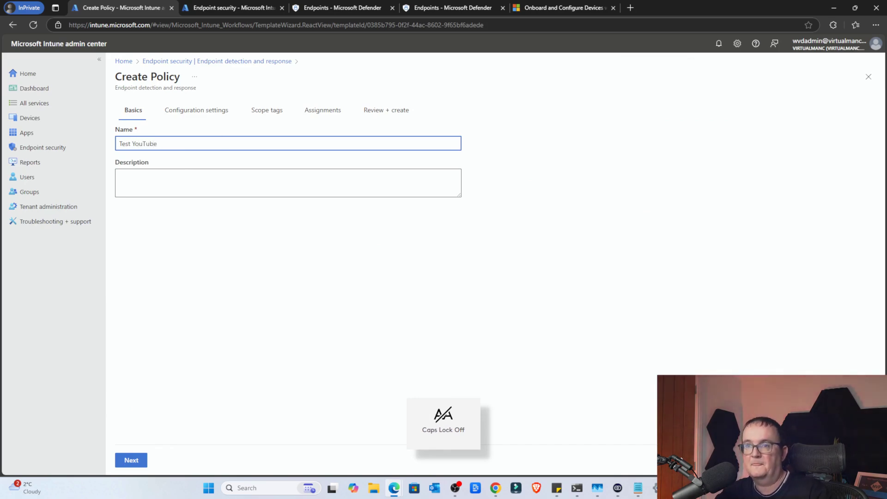
pyautogui.press('Tab')
pyautogui.write('t')
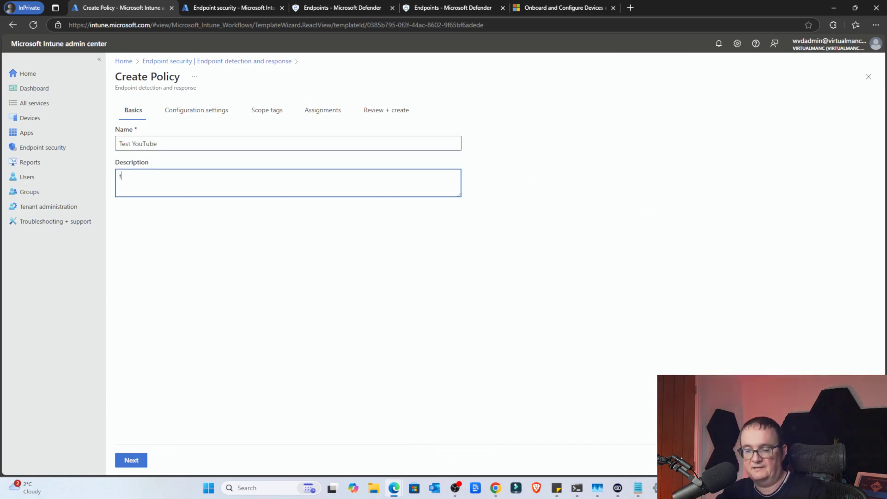
pyautogui.write('estimh')
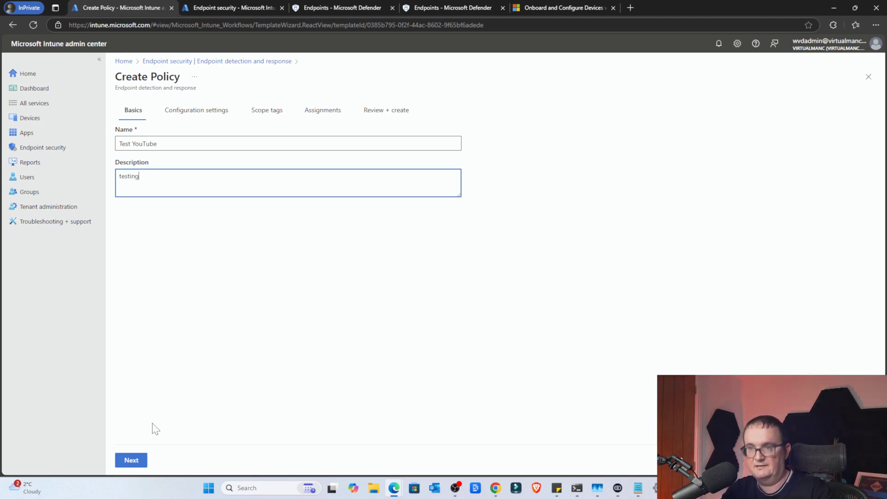
pyautogui.click(123, 462)
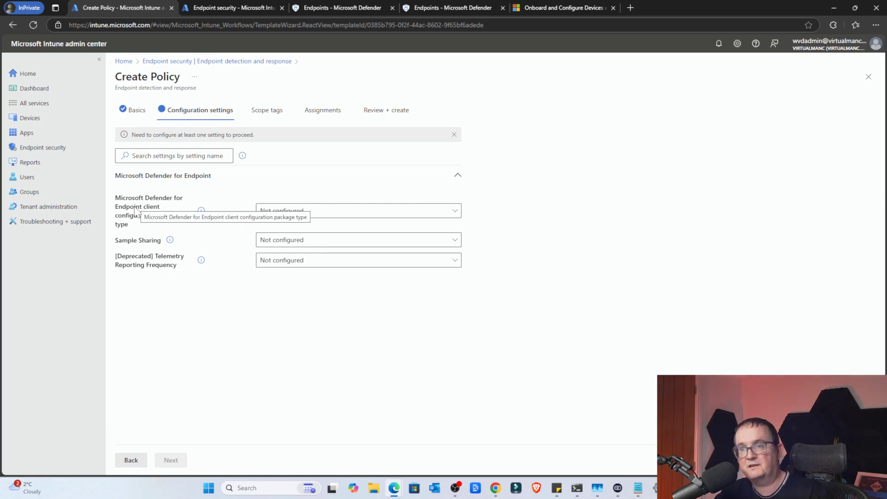
# Set the Defender for Endpoint client configuration package type to Auto from connector and keep the Default scope tag.
pyautogui.click(301, 215)
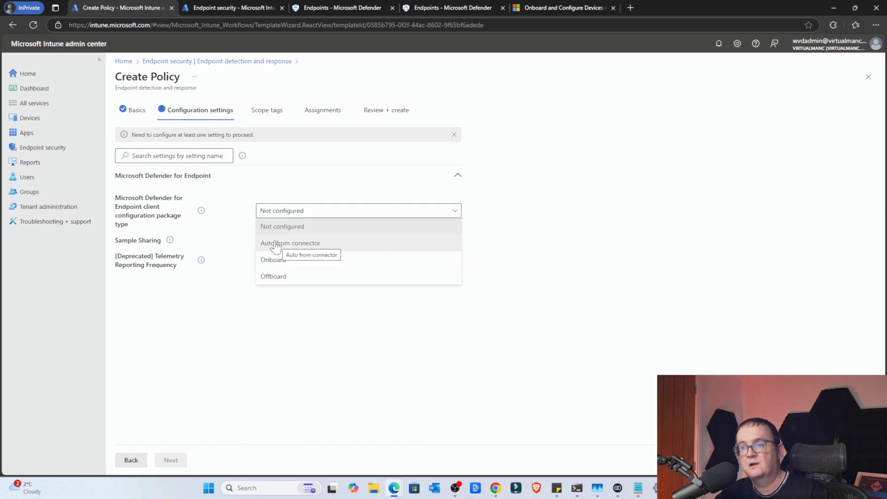
pyautogui.click(304, 244)
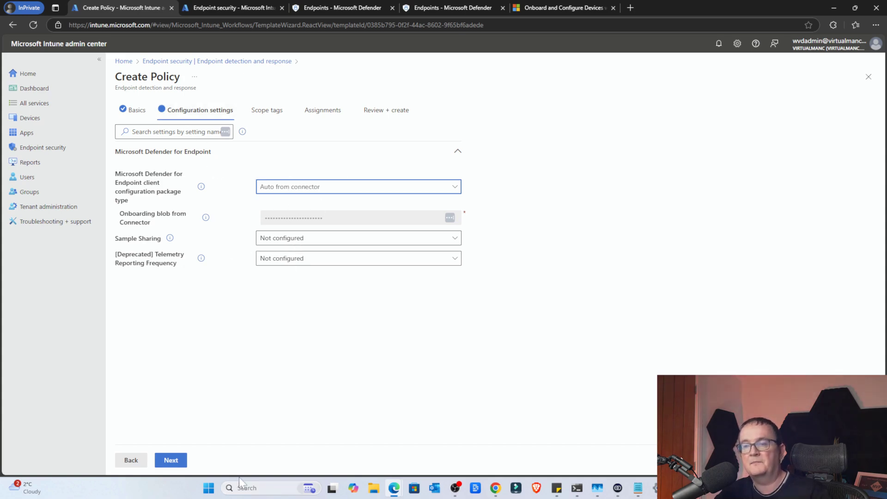
pyautogui.click(172, 460)
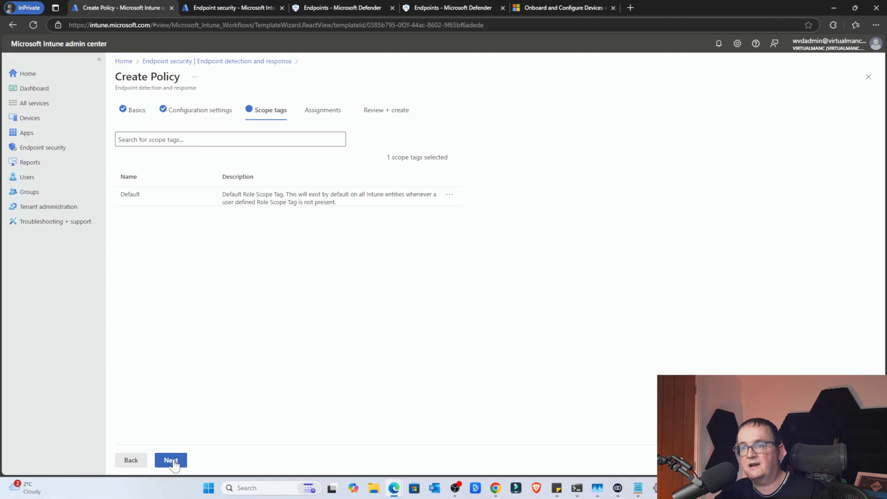
pyautogui.click(171, 460)
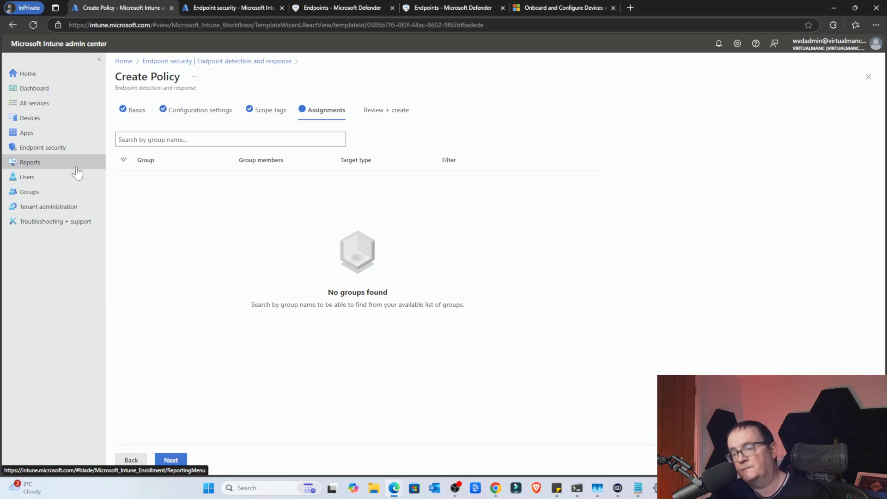
# Search the groups for "te" and assign the policy to the CloudPC_Test group.
pyautogui.click(220, 138)
pyautogui.write('te')
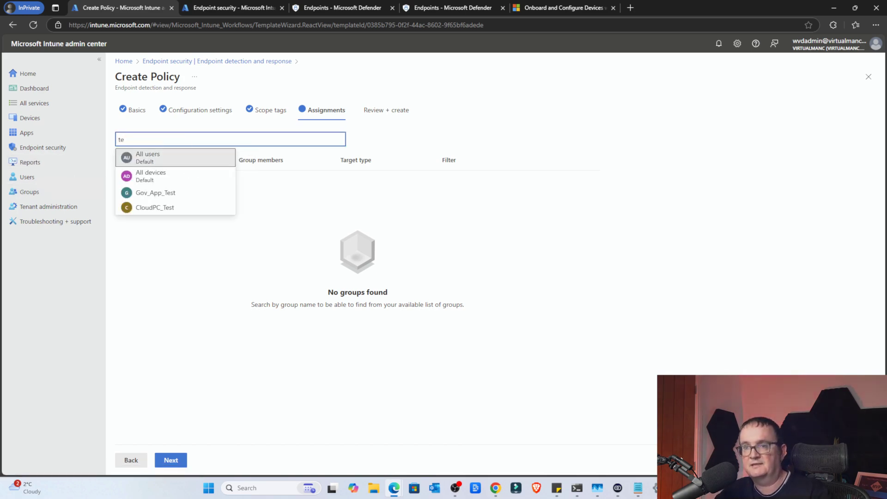
pyautogui.click(185, 209)
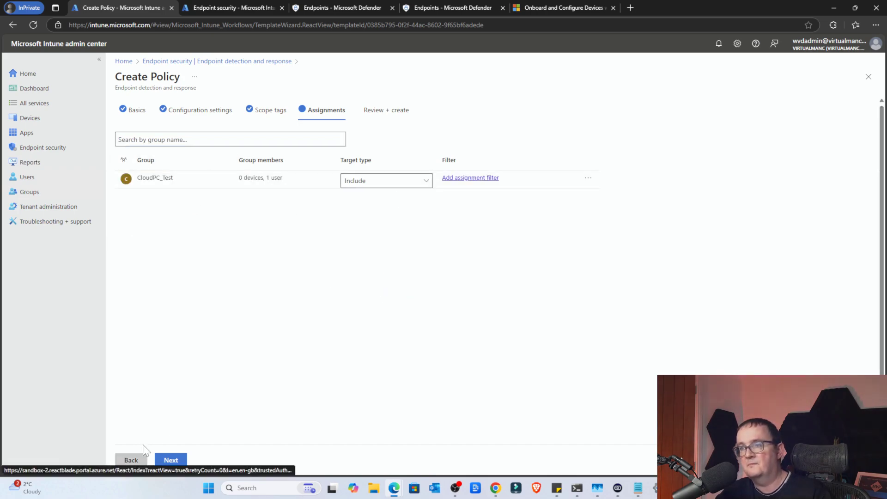
# Continue from the assignments to the review stage and save the Test YouTube policy.
pyautogui.click(173, 461)
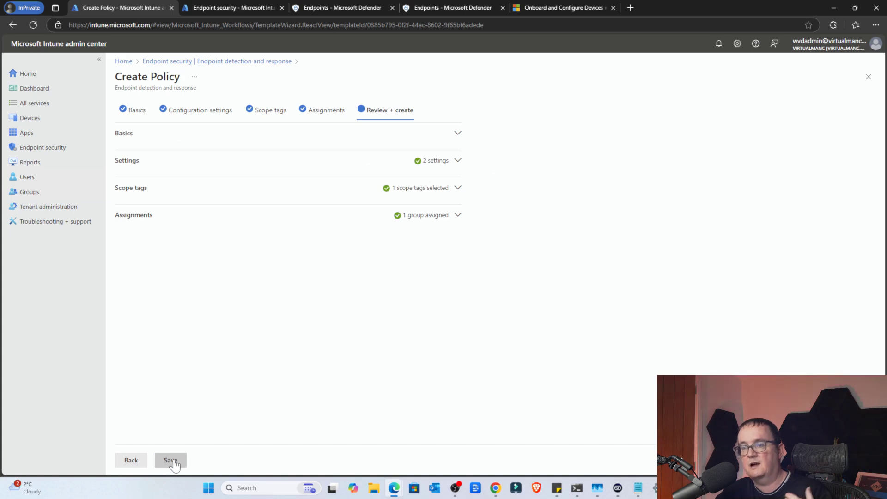
pyautogui.click(171, 460)
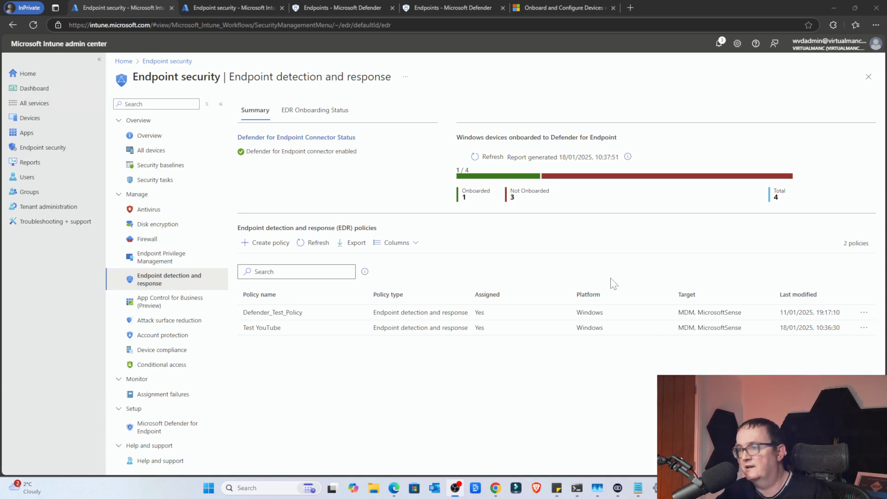
# Inspect the CPC-wvdad-J38XJ device from the Endpoint security list of all devices, and return to Endpoint security.
pyautogui.click(478, 198)
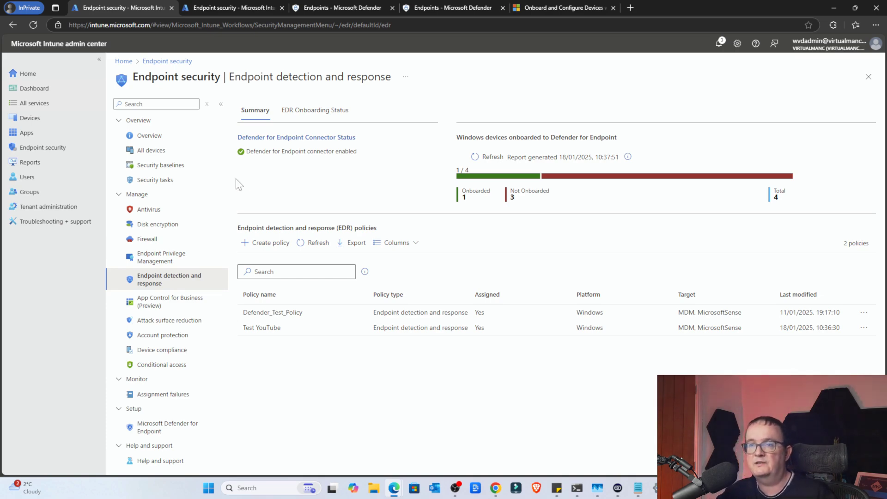
pyautogui.click(183, 154)
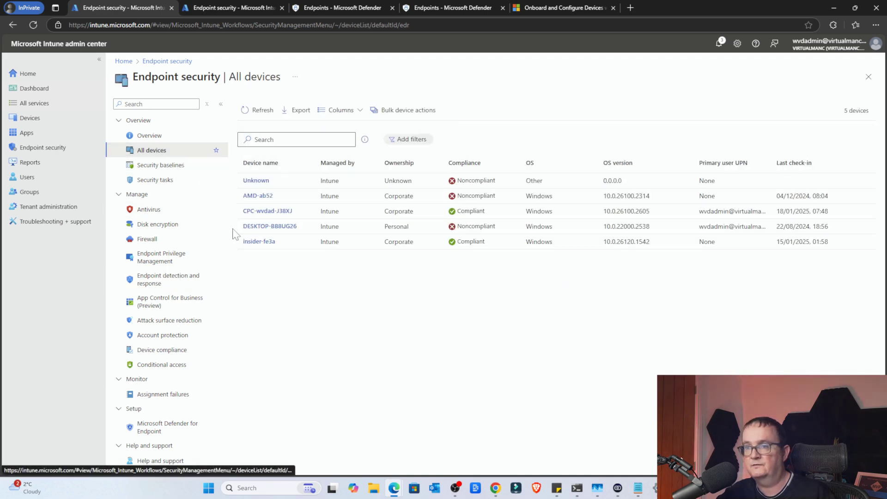
pyautogui.click(262, 211)
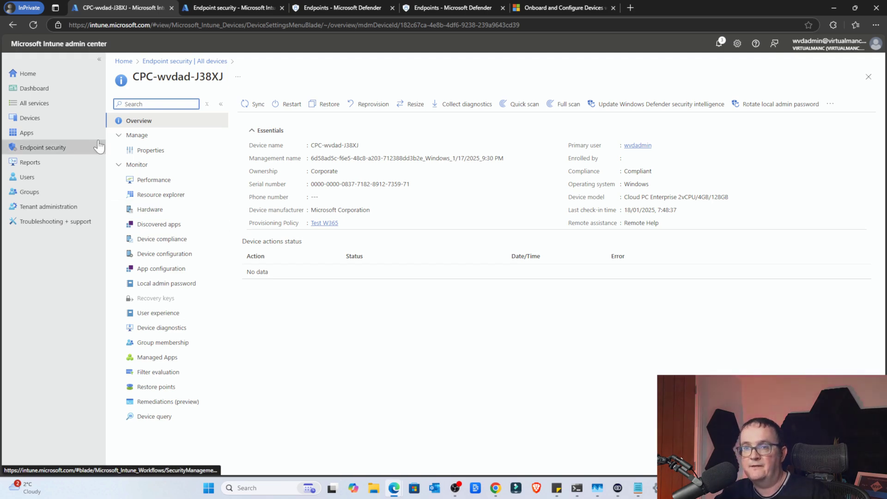
pyautogui.click(66, 148)
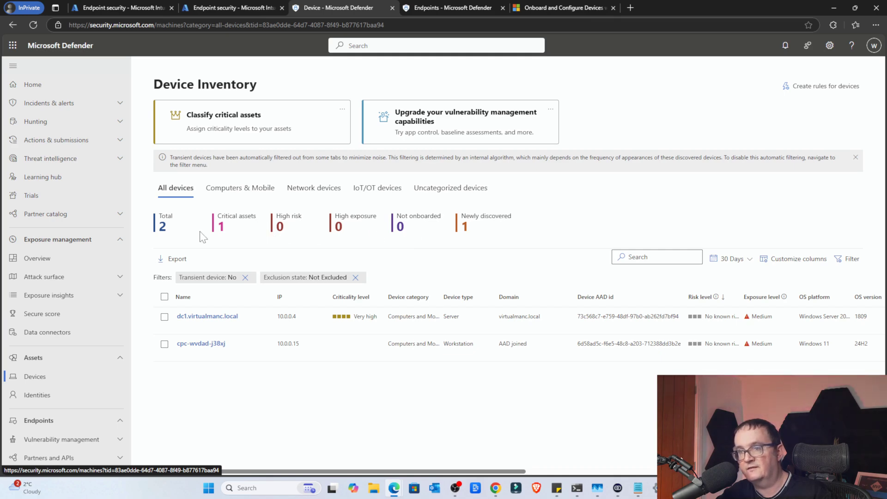
# Open cpc-wvdad-j38xj from the Defender device inventory and examine its VM details, including onboarding and configuration status.
pyautogui.click(198, 344)
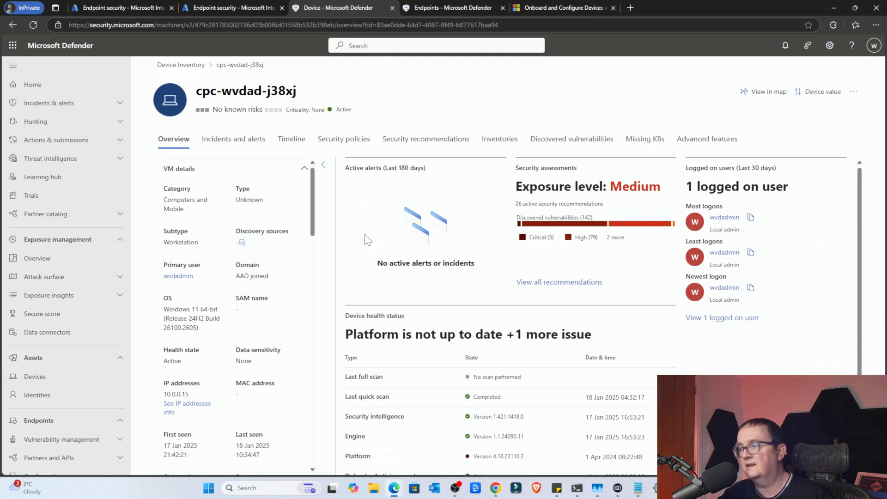
pyautogui.scroll(-1, 536, 392)
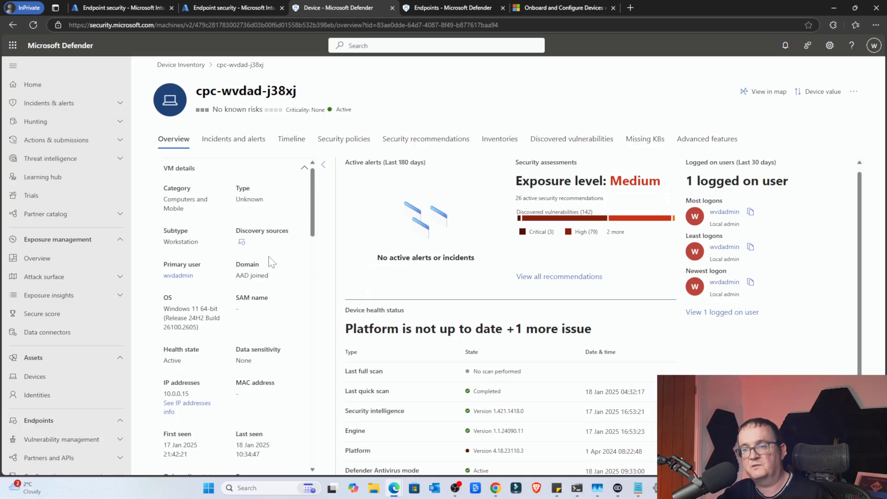
pyautogui.scroll(-4, 271, 263)
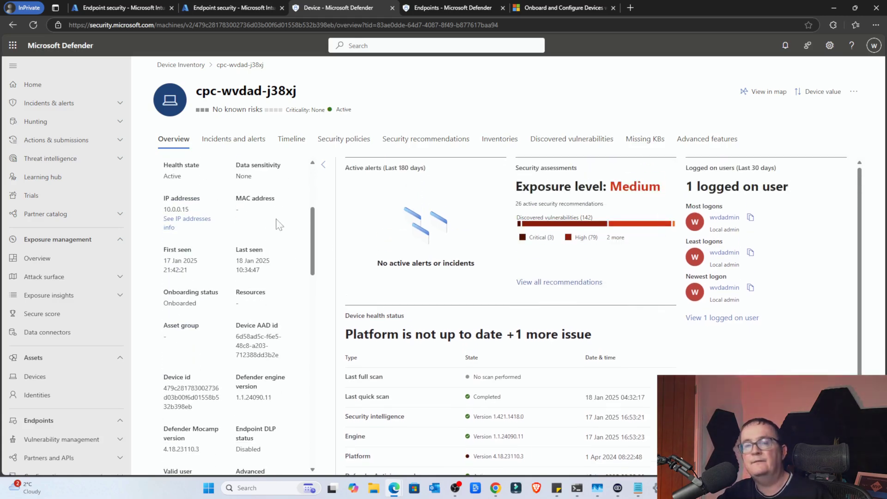
pyautogui.scroll(-5, 278, 225)
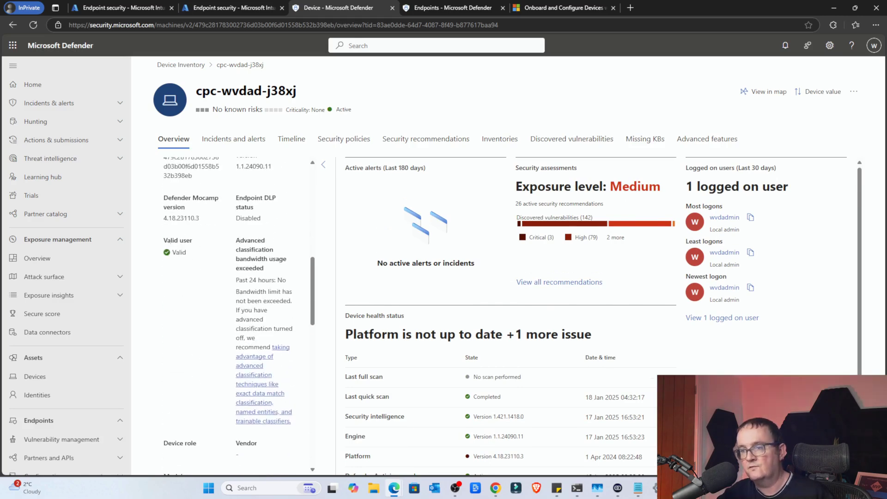
pyautogui.scroll(-8, 167, 245)
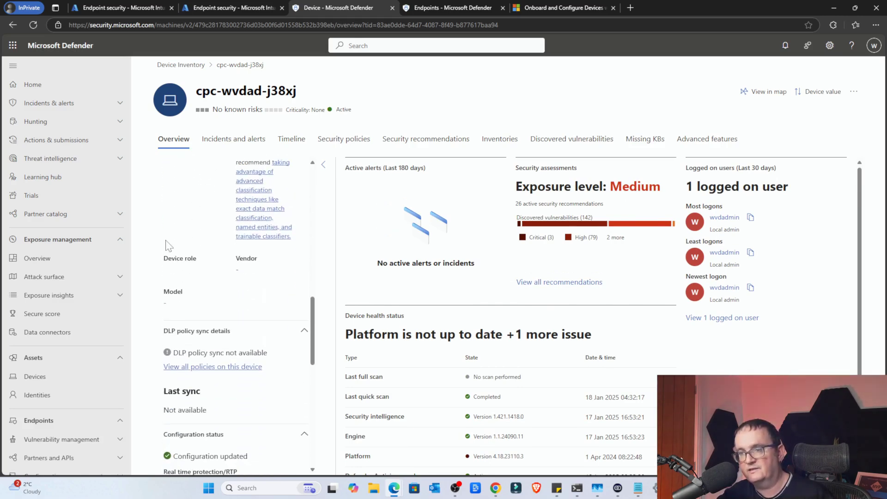
pyautogui.scroll(-2, 166, 245)
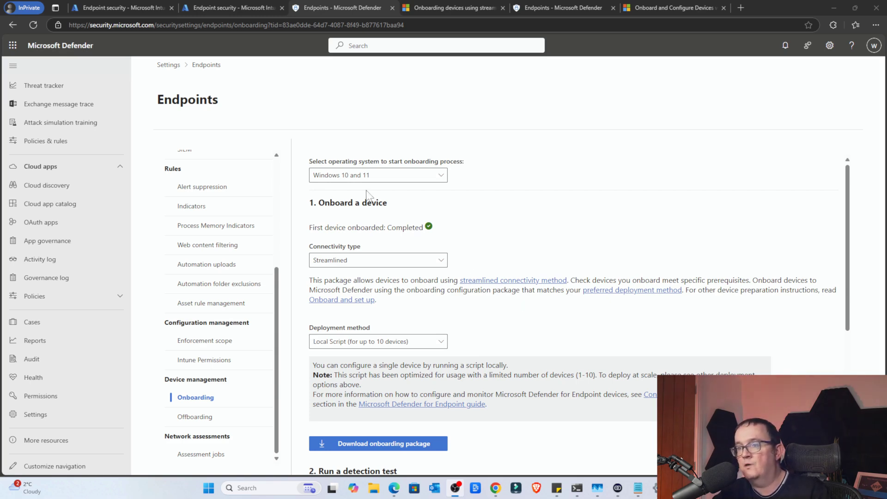
# Review the operating systems available for onboarding and select Windows 10 and 11.
pyautogui.click(362, 175)
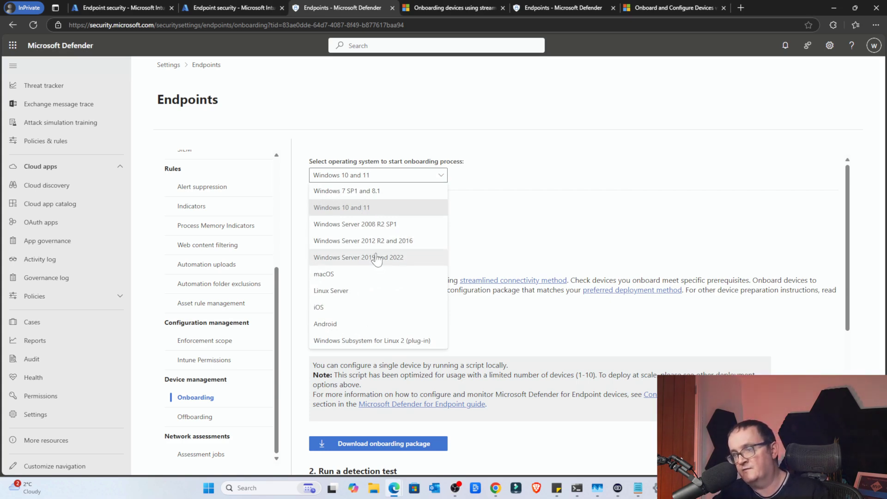
pyautogui.click(353, 208)
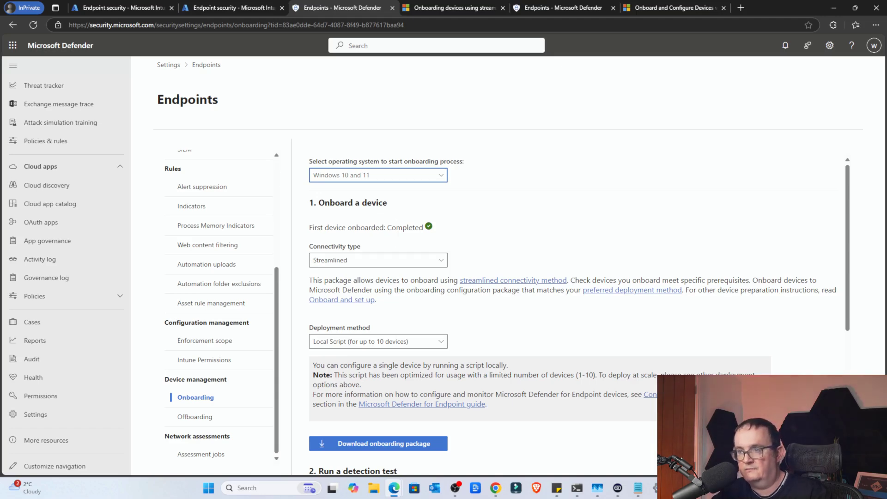
# Set the onboarding deployment method to Group Policy.
pyautogui.scroll(-1, 374, 265)
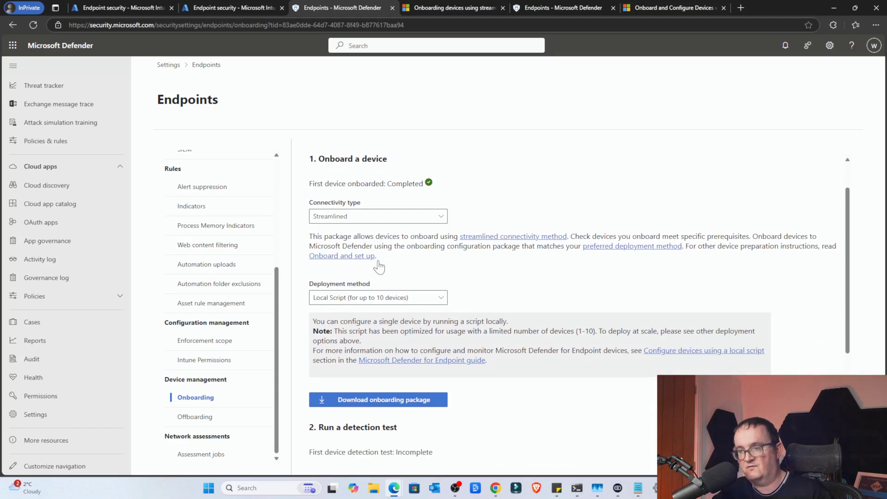
pyautogui.click(352, 296)
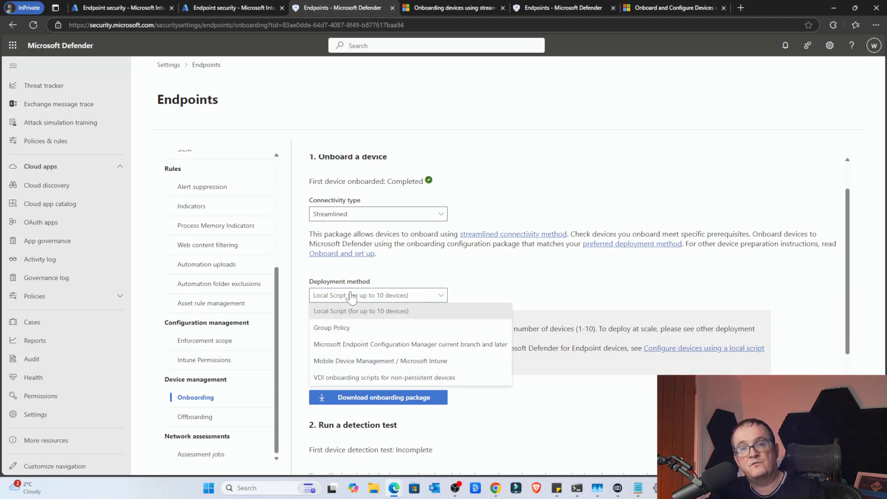
pyautogui.click(350, 327)
pyautogui.scroll(-1, 390, 305)
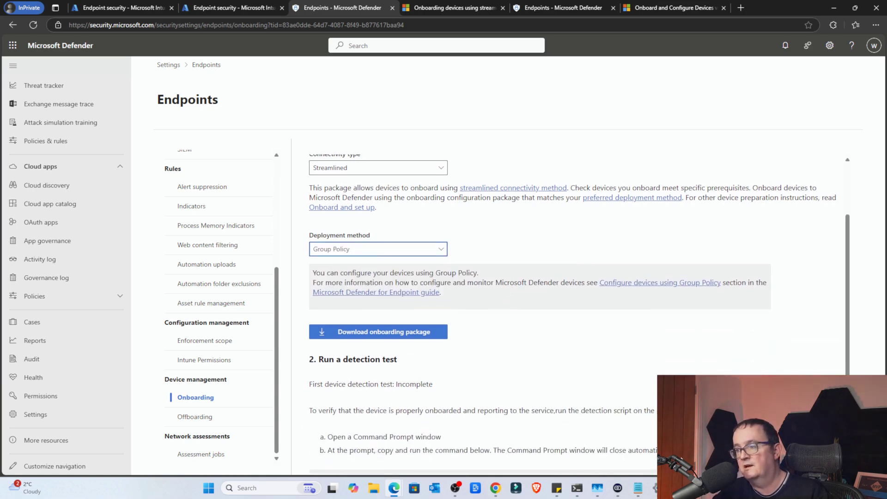
# Set the deployment method to Local Script (for up to 10 devices) and download the onboarding package.
pyautogui.click(430, 255)
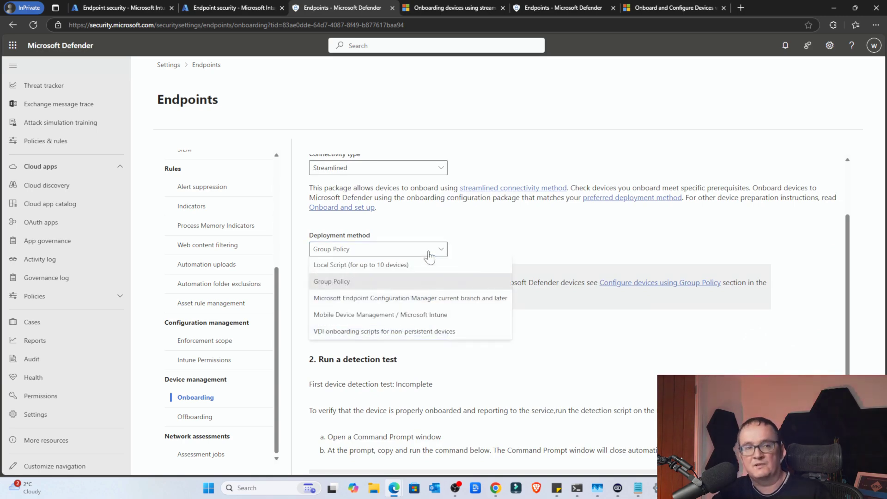
pyautogui.click(354, 265)
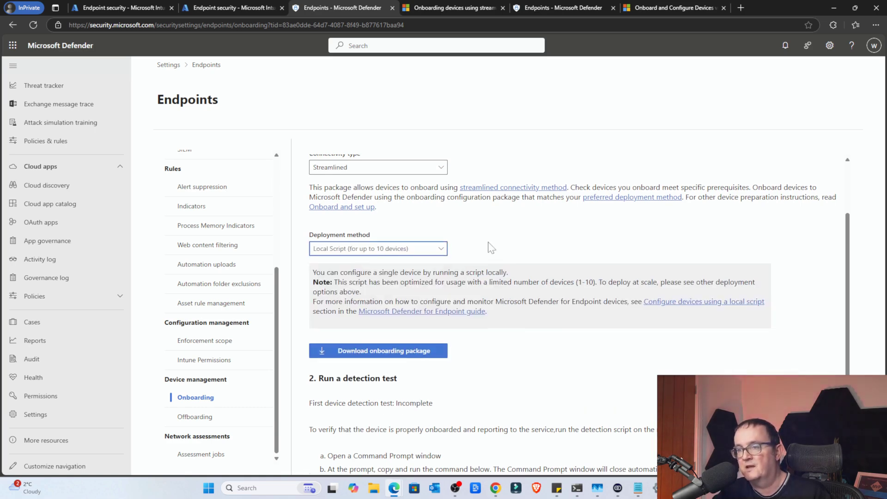
pyautogui.scroll(-2, 489, 249)
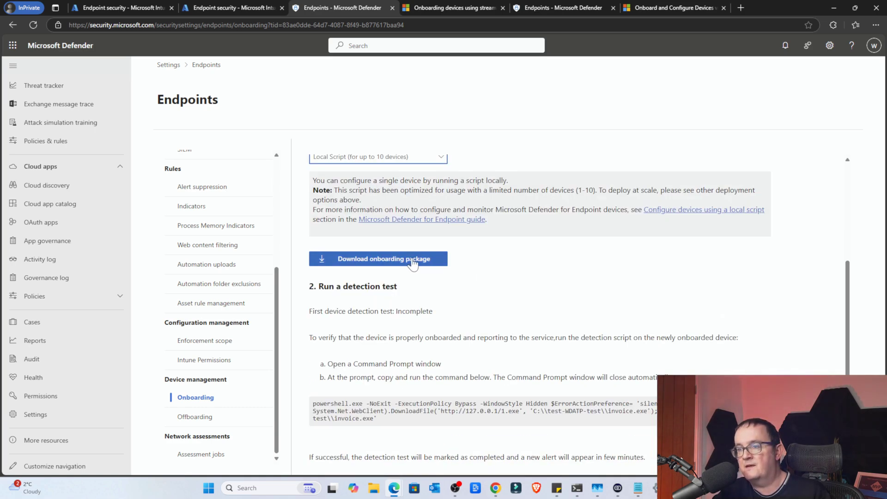
pyautogui.click(387, 261)
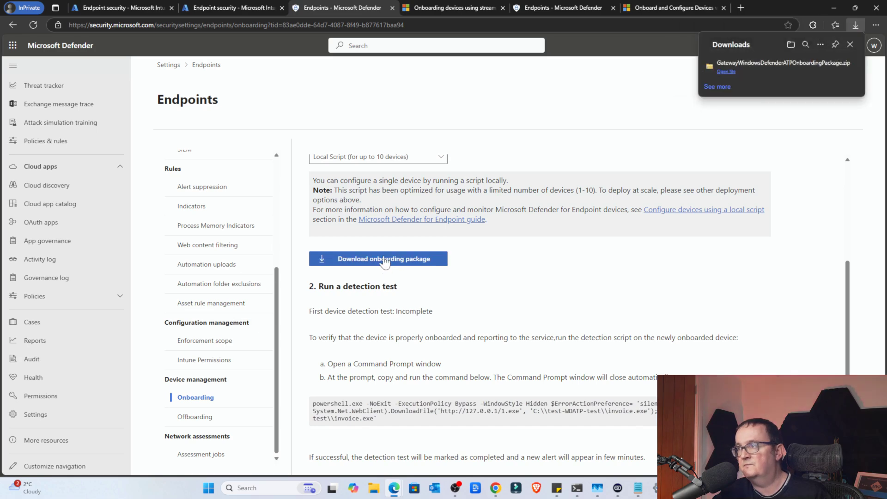
pyautogui.moveTo(809, 75)
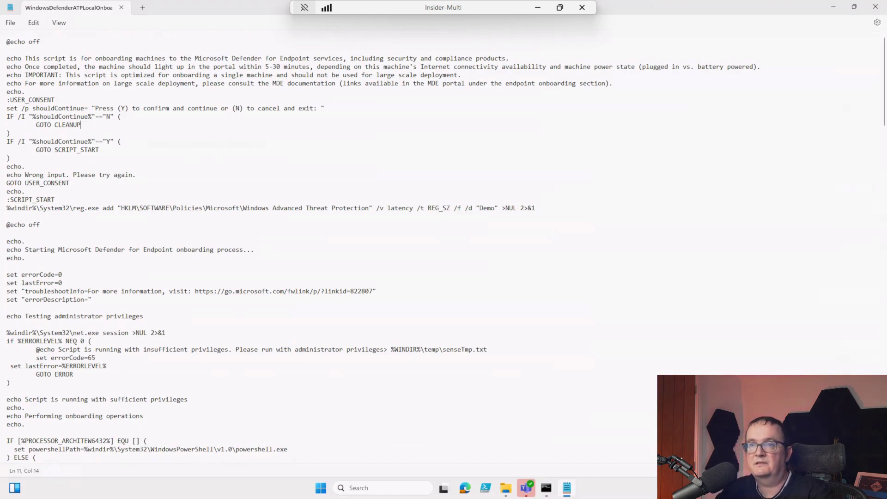
# Read through the local onboarding script in Notepad on the Insider-Multi remote machine, down to its cleanup section.
pyautogui.moveTo(6, 180); pyautogui.dragTo(420, 224)
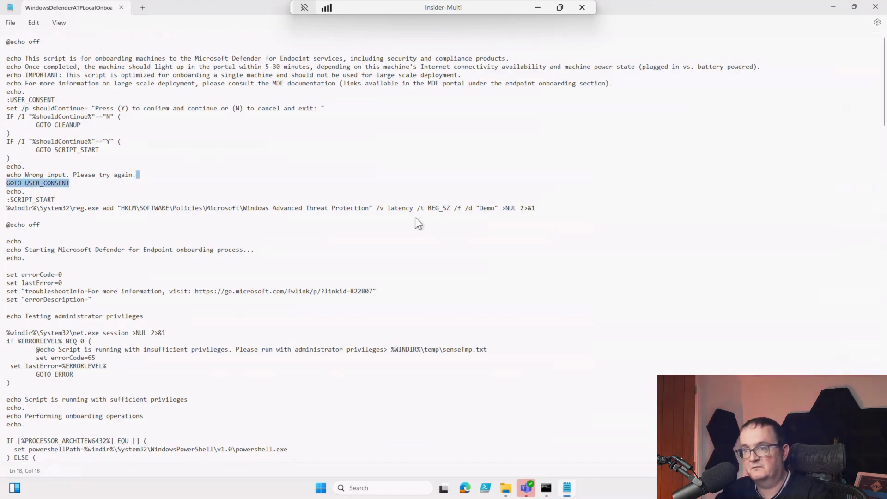
pyautogui.click(420, 231)
pyautogui.scroll(-7, 339, 244)
pyautogui.scroll(-20, 340, 243)
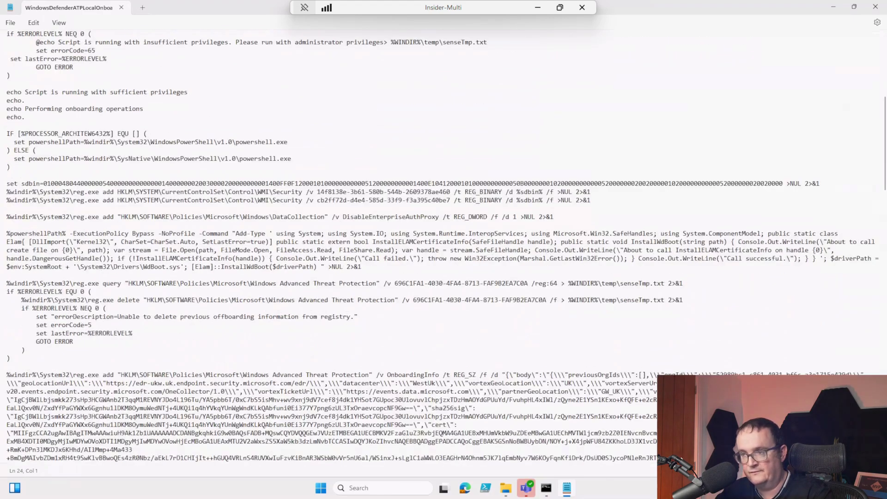
pyautogui.scroll(-15, 459, 215)
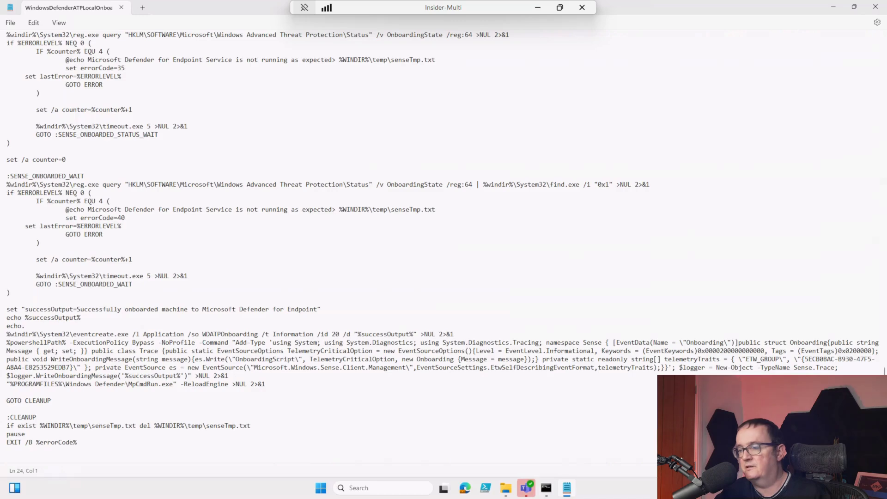
# Switch to the administrator Command Prompt and list the contents of C:\onboardingscript.
pyautogui.click(548, 489)
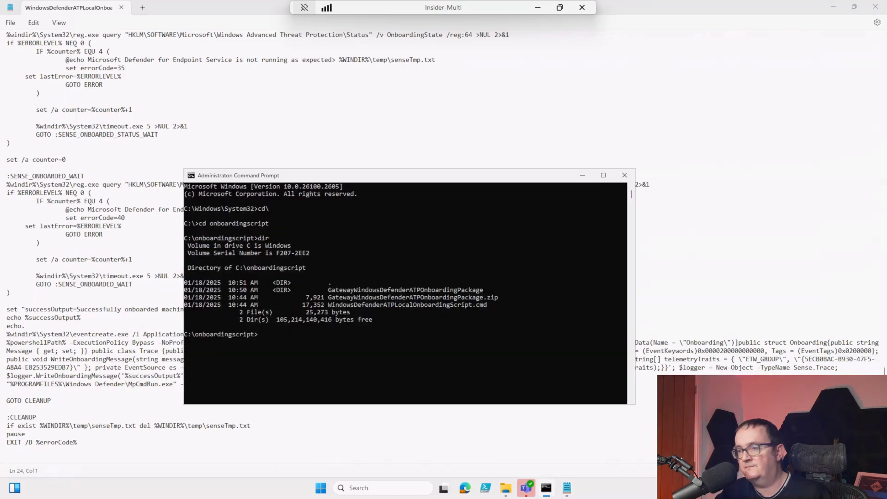
pyautogui.write('DIR')
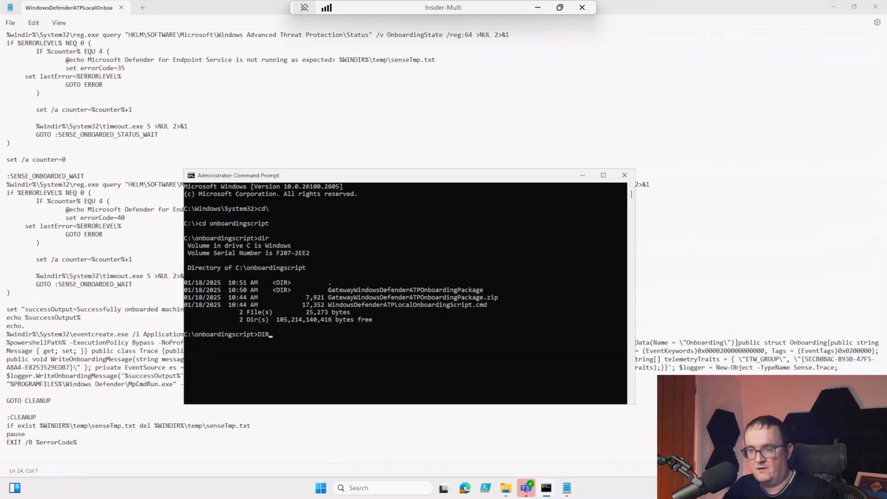
pyautogui.press('Return')
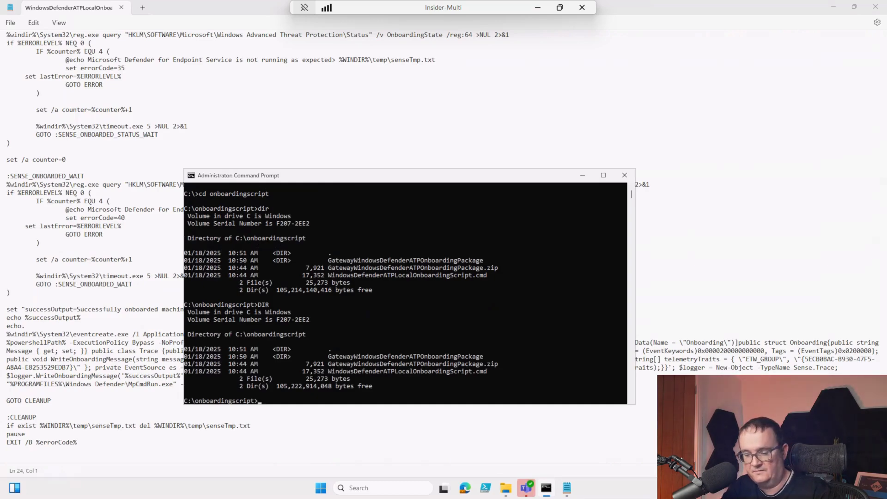
# Run .\WindowsDefenderATPLocalOnboardingScript.cmd from the C:\onboardingscript folder.
pyautogui.write('.\\')
pyautogui.press('capslock')
pyautogui.write('def')
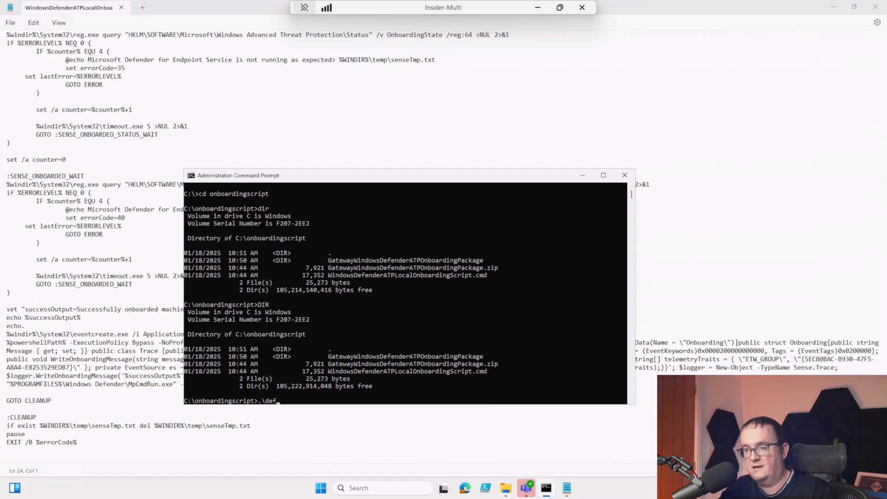
pyautogui.press('BackSpace')
pyautogui.press('BackSpace')
pyautogui.press('BackSpace')
pyautogui.press('capslock')
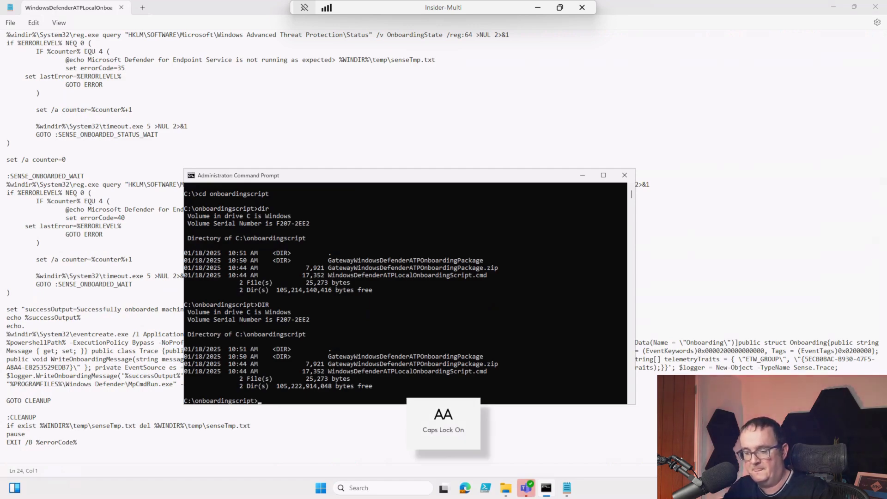
pyautogui.write('W')
pyautogui.press('Tab')
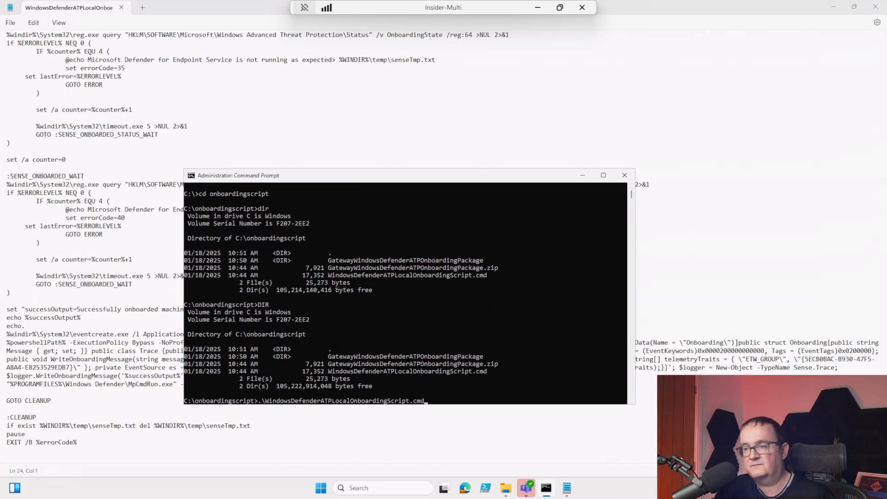
pyautogui.press('Return')
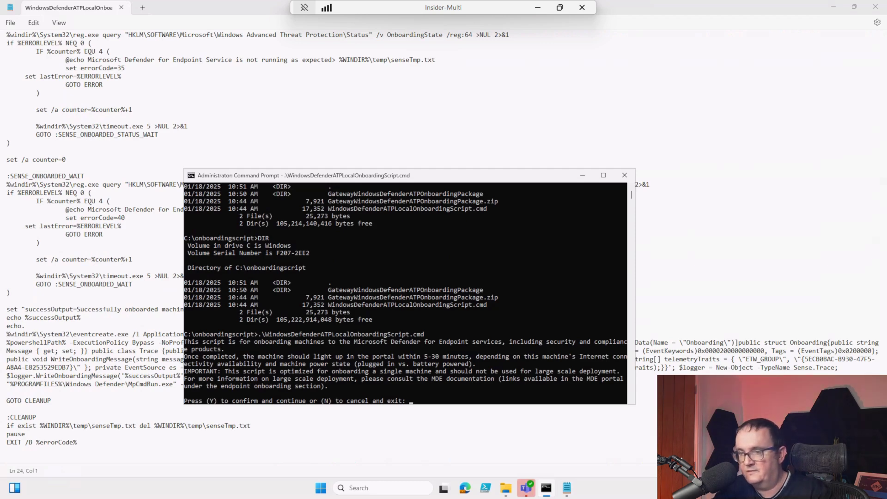
# Confirm the Defender for Endpoint onboarding with Y and let the script finish back to the command line.
pyautogui.write('Y')
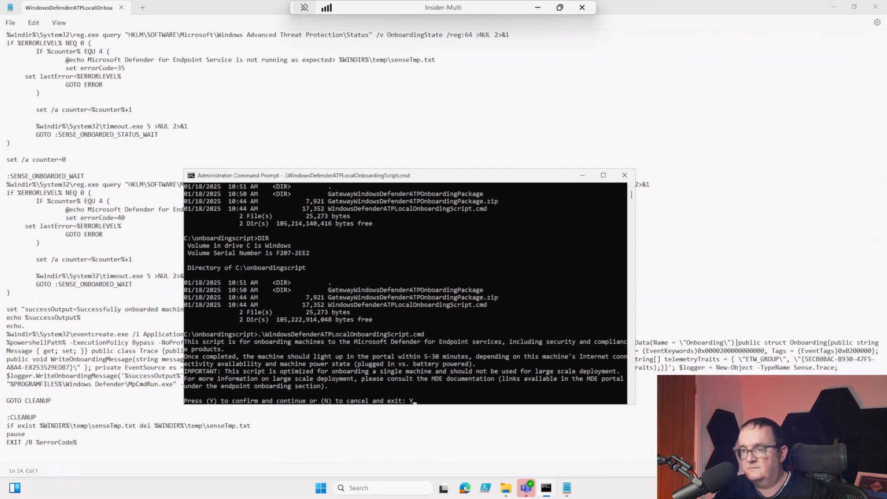
pyautogui.press('Return')
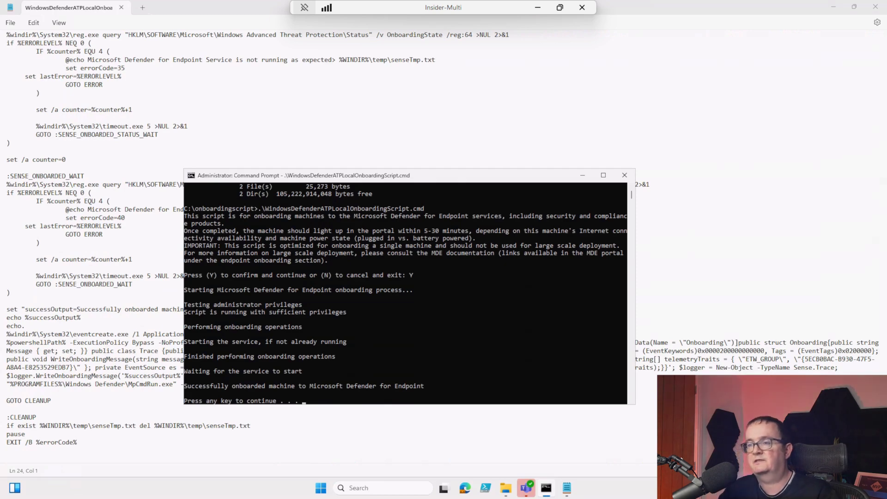
pyautogui.press('Return')
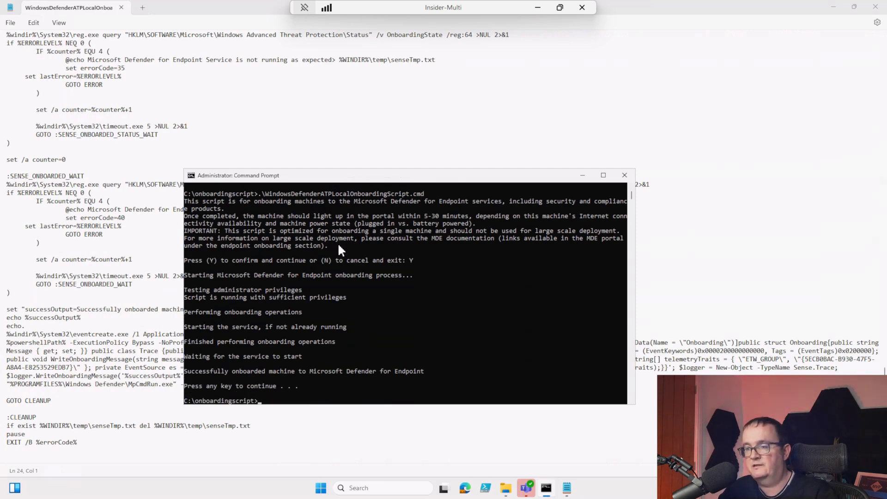
# Switch to Microsoft Defender in the browser and review the device details of insidermu-83e1, including its first-seen date and onboarding status.
pyautogui.click(544, 8)
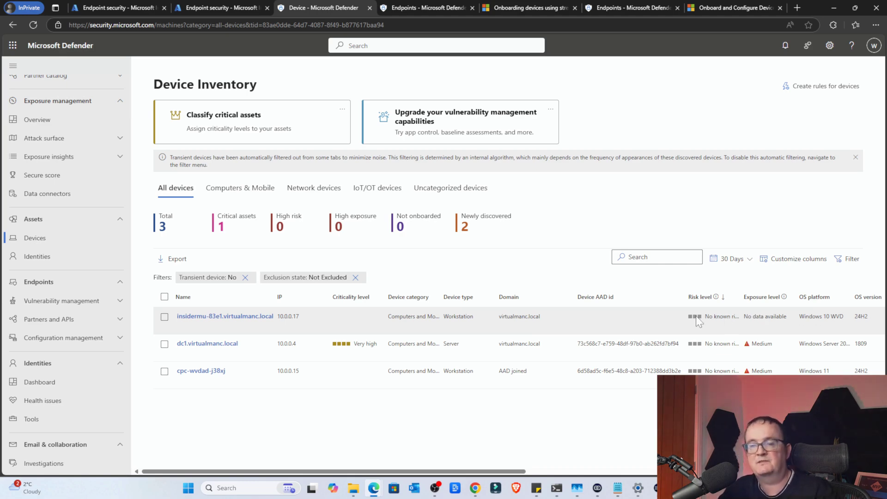
pyautogui.click(227, 318)
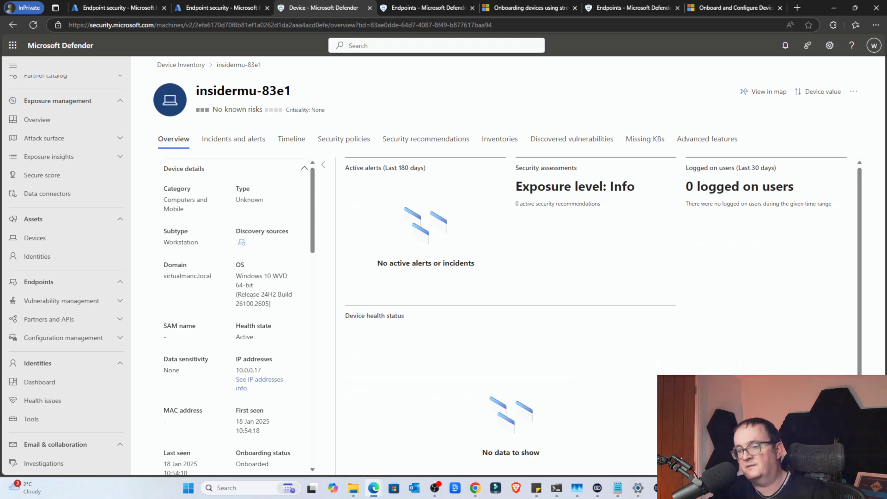
pyautogui.scroll(-2, 294, 345)
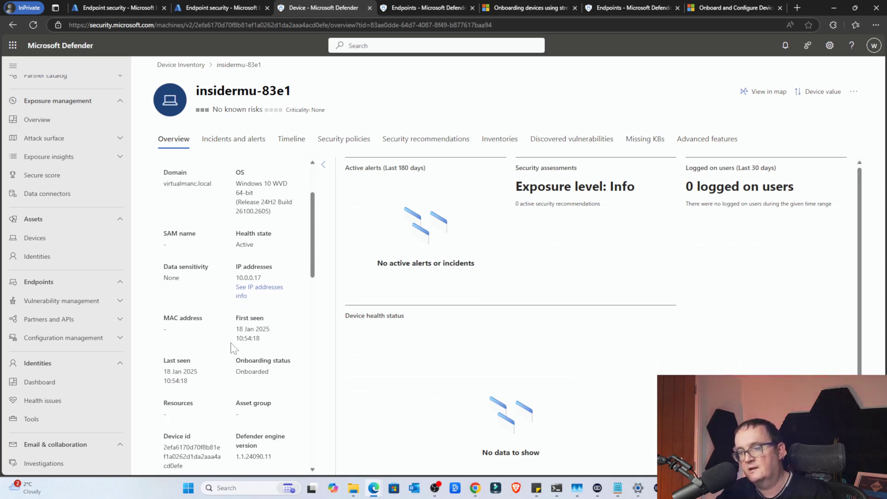
pyautogui.moveTo(235, 329); pyautogui.dragTo(296, 338)
pyautogui.click(295, 338)
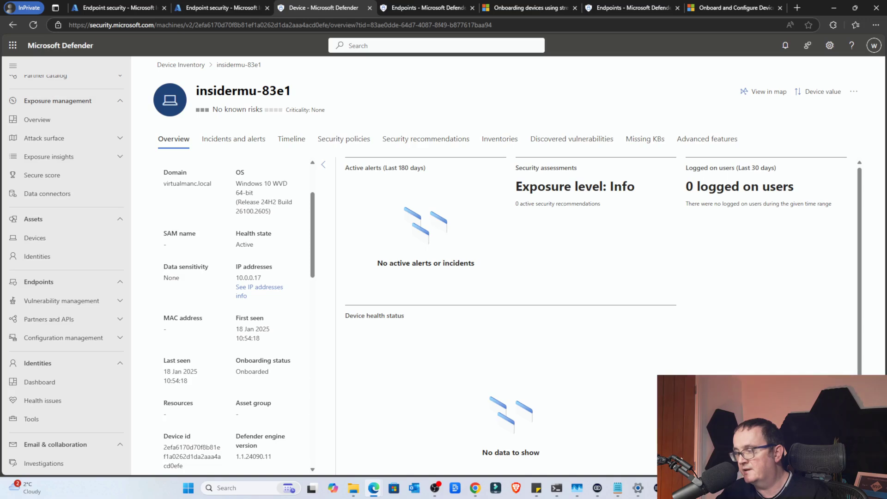
pyautogui.scroll(-1, 261, 348)
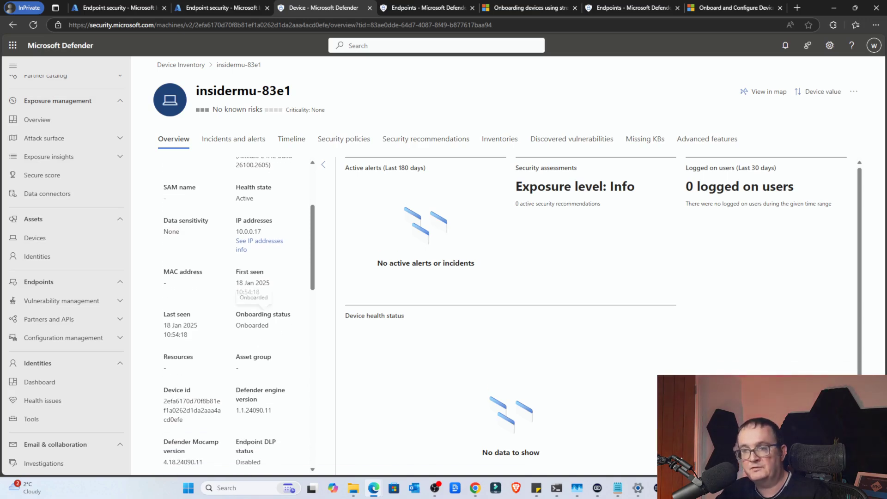
pyautogui.moveTo(217, 326); pyautogui.dragTo(273, 336)
pyautogui.click(275, 333)
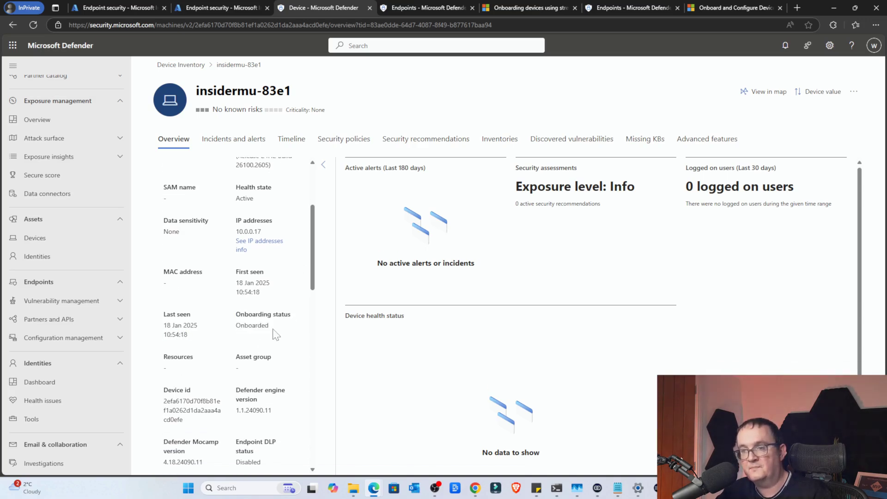
pyautogui.scroll(-4, 275, 333)
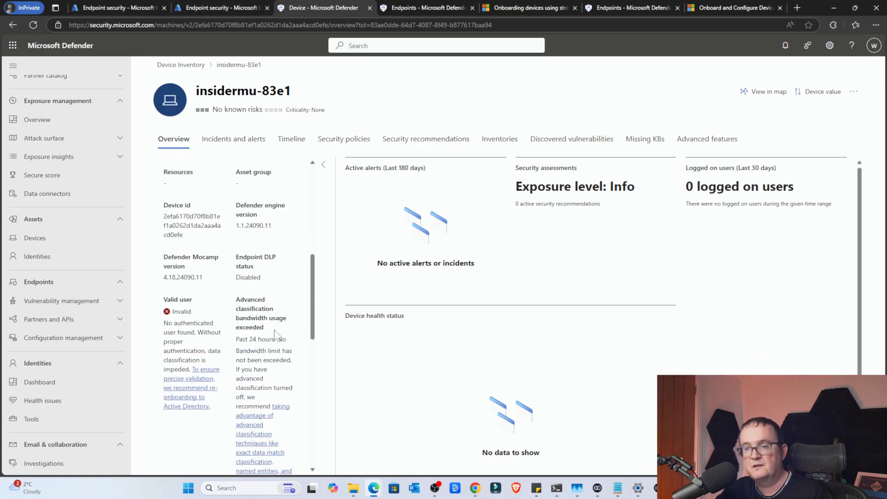
pyautogui.scroll(5, 274, 334)
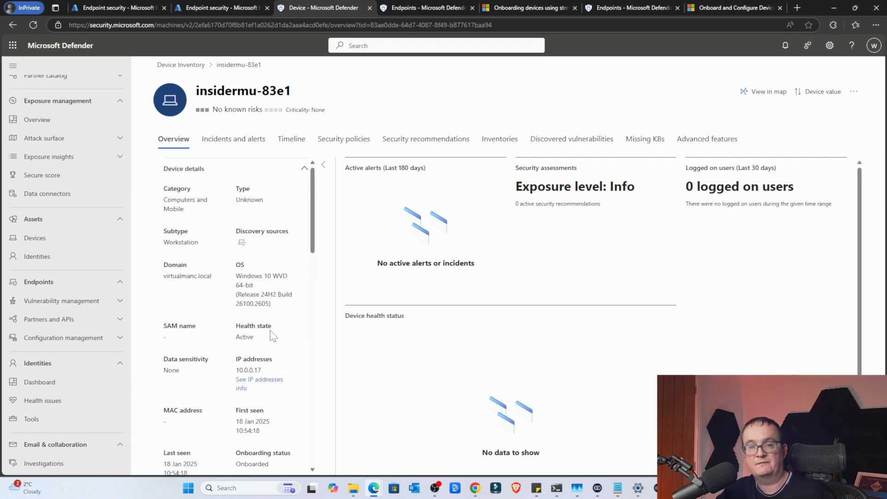
# Check the incidents and alerts of insidermu-83e1, dismissing the feature tips, and view the device's event timeline.
pyautogui.click(246, 148)
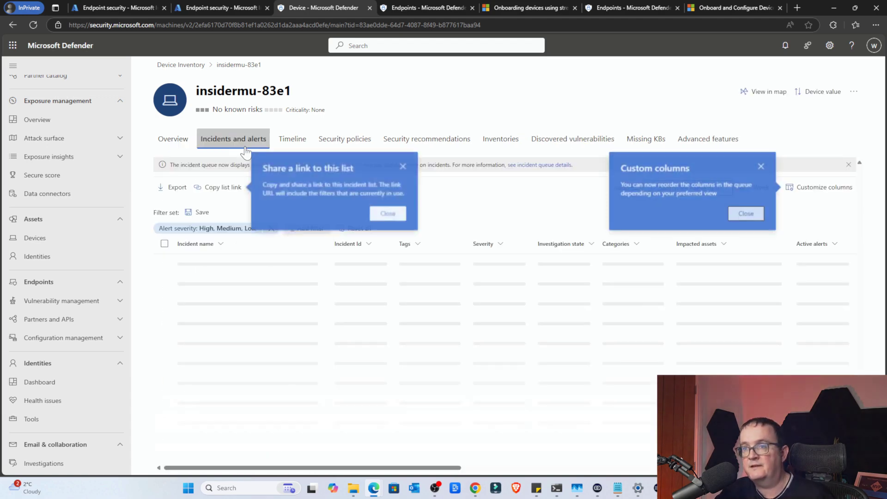
pyautogui.click(343, 218)
pyautogui.click(747, 213)
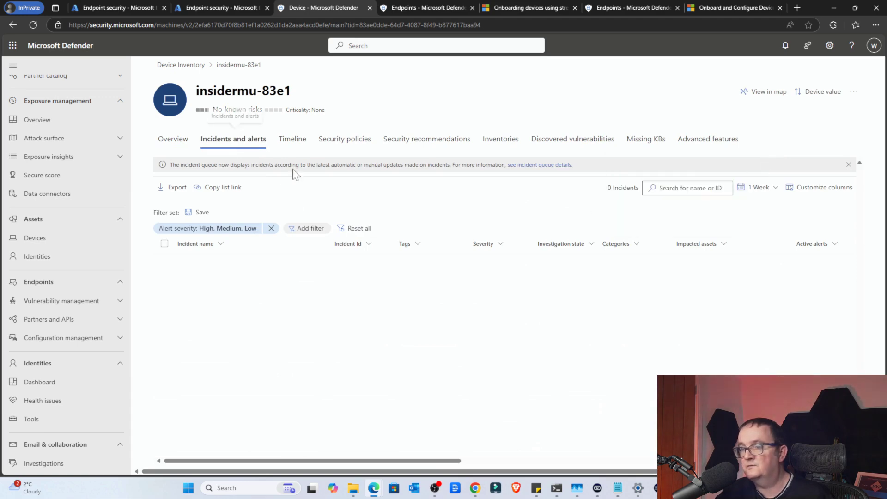
pyautogui.click(291, 139)
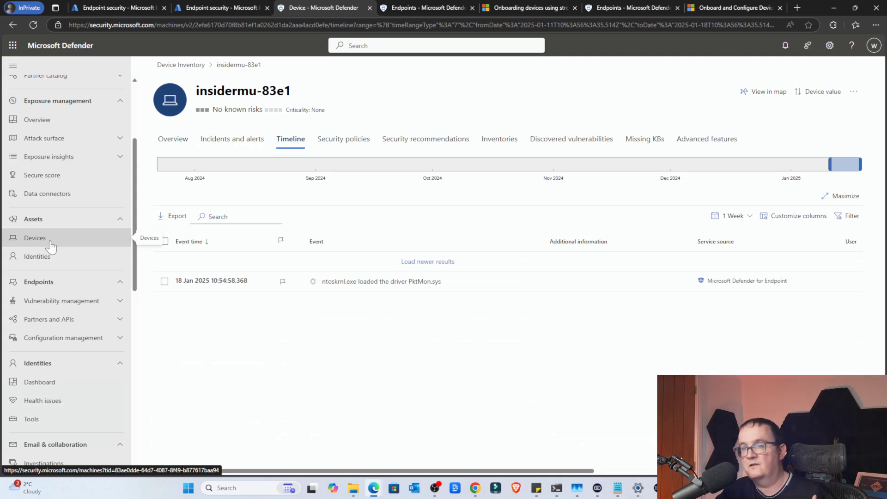
# Open the device cpc-wvdad-j38xj from the device inventory and look through its incidents and its event timeline.
pyautogui.click(50, 246)
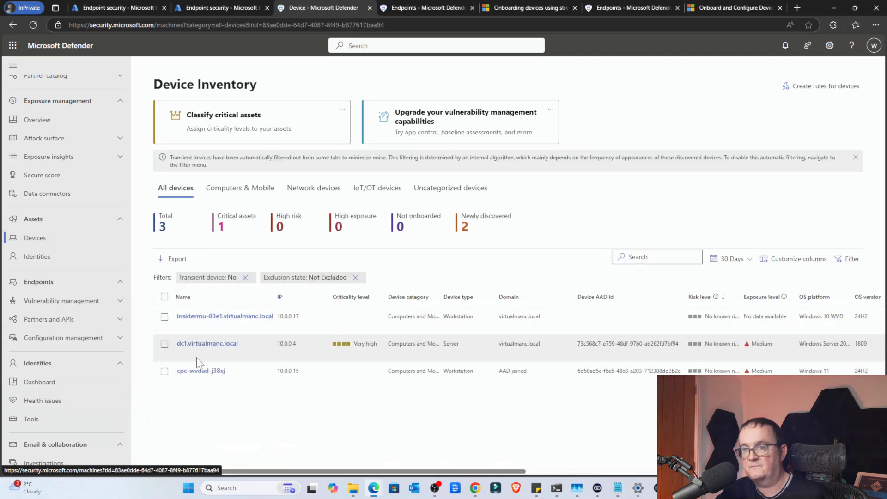
pyautogui.click(200, 370)
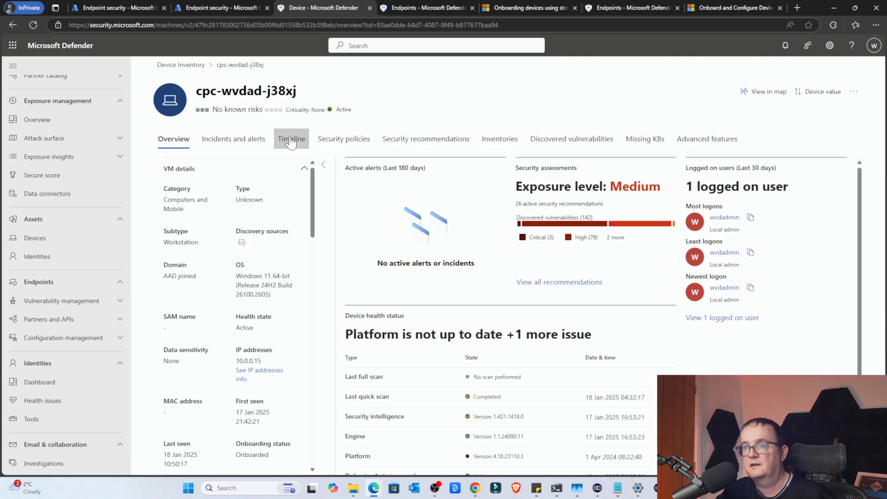
pyautogui.click(241, 138)
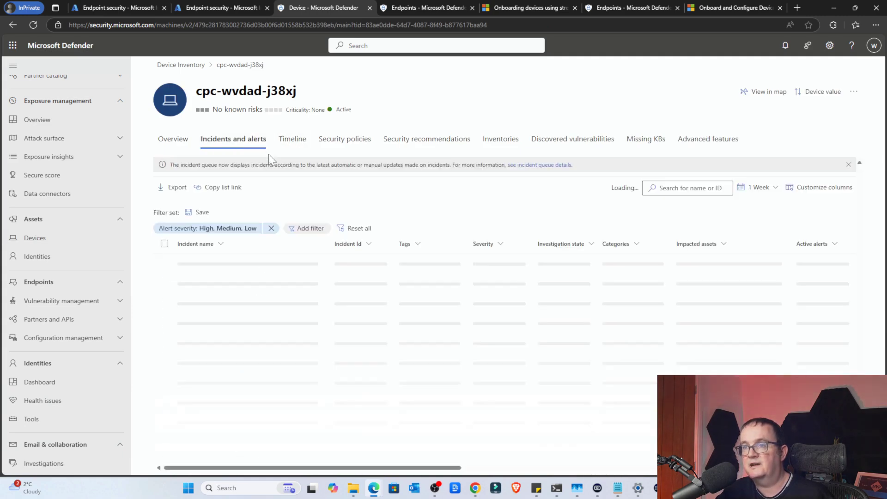
pyautogui.click(292, 139)
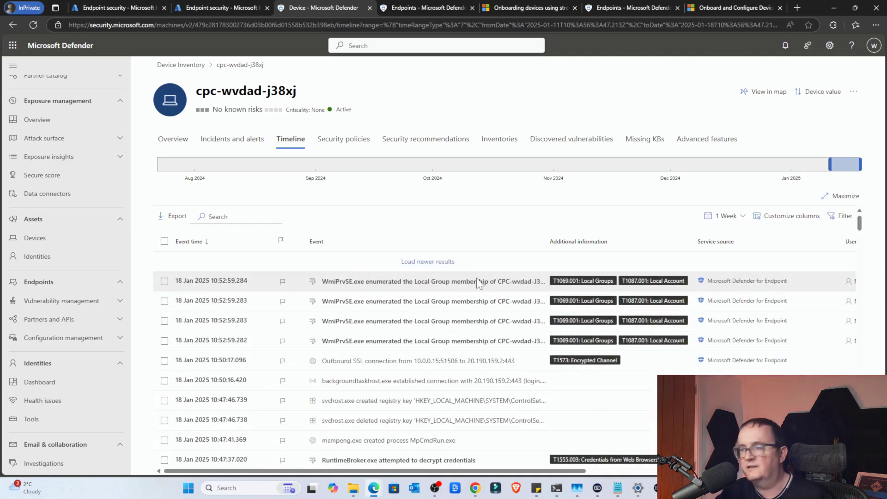
pyautogui.scroll(-2, 472, 283)
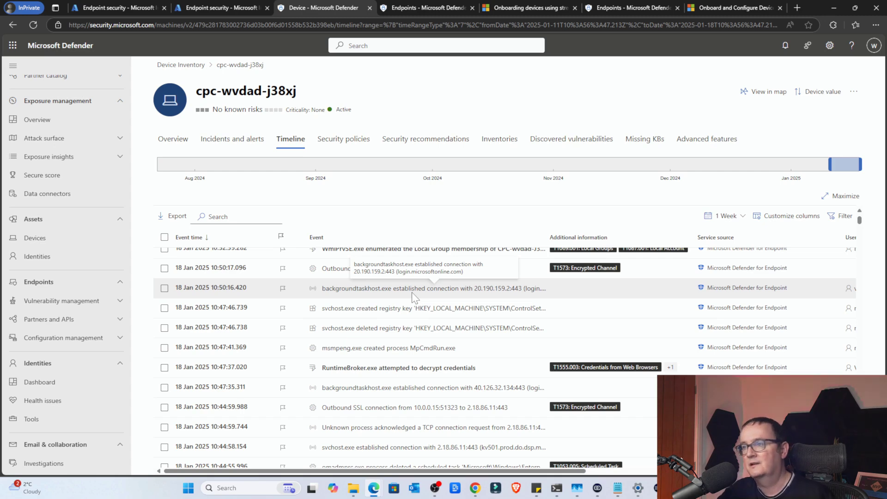
pyautogui.scroll(2, 408, 297)
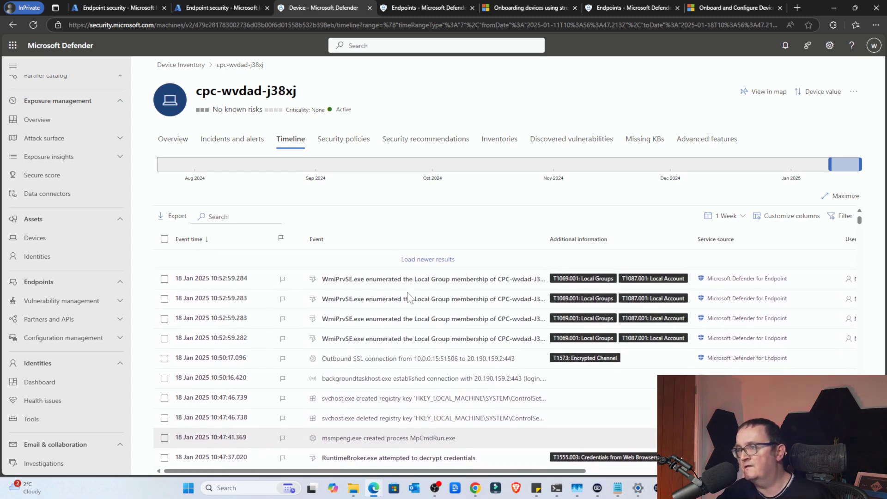
# Look through the full list of security recommendations for cpc-wvdad-j38xj.
pyautogui.click(425, 140)
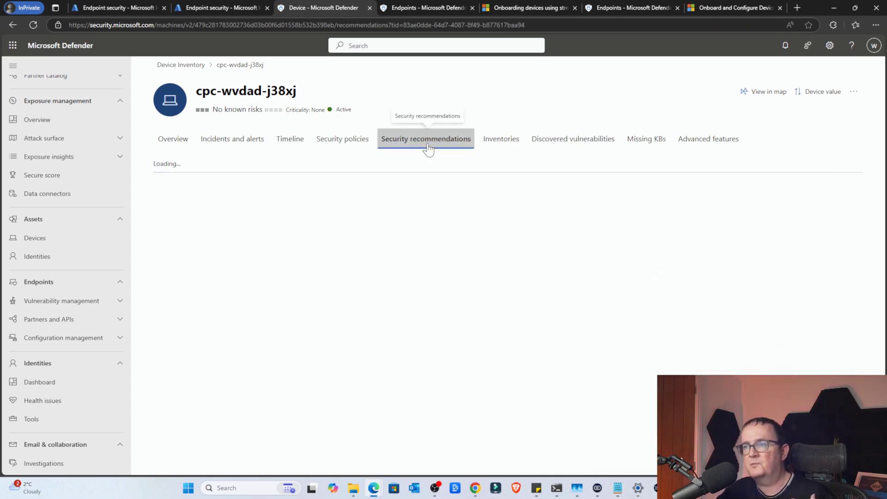
pyautogui.scroll(-1, 341, 276)
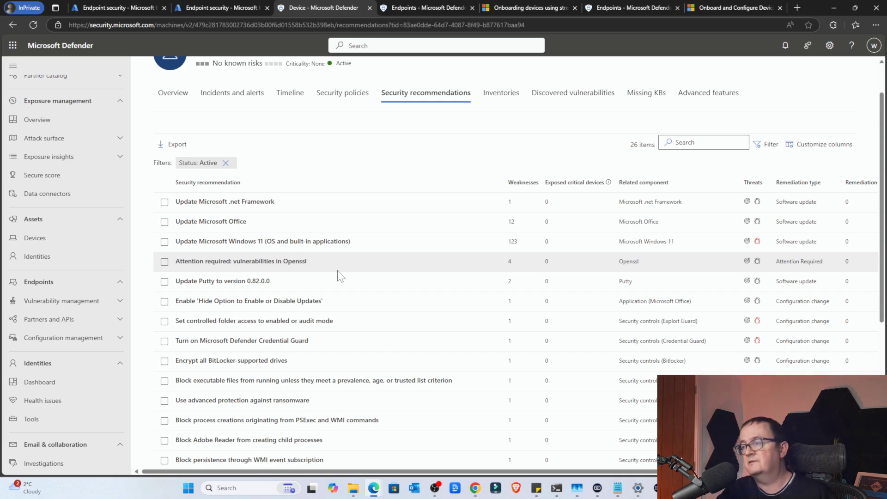
pyautogui.scroll(-4, 338, 273)
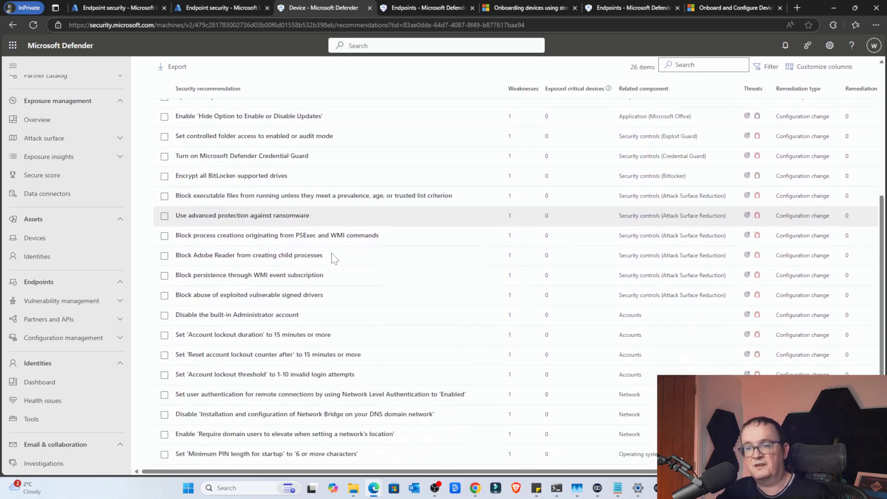
pyautogui.scroll(-1, 333, 258)
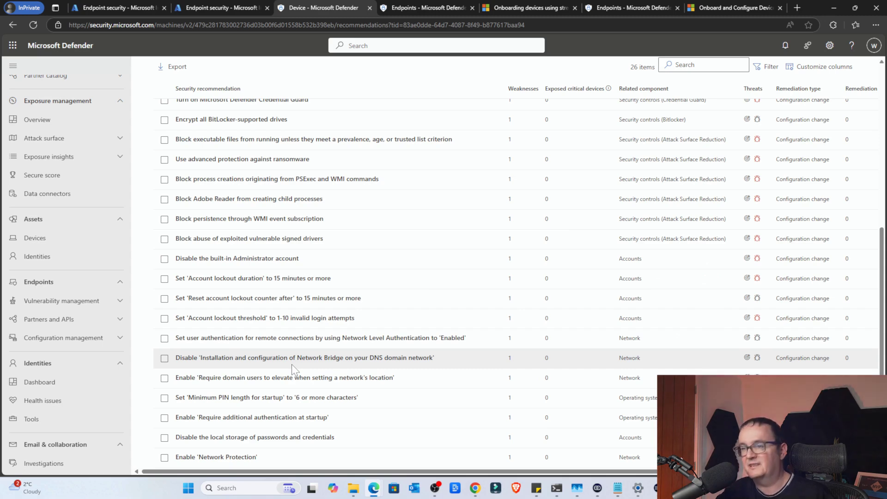
pyautogui.scroll(5, 292, 364)
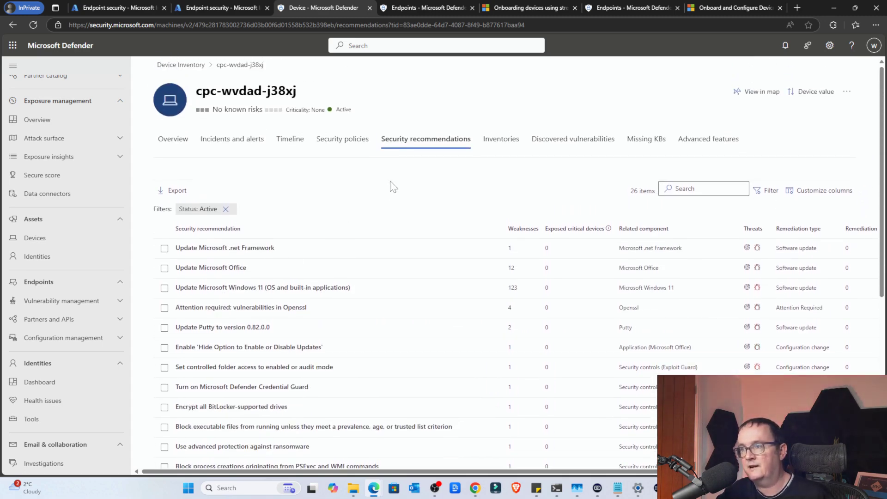
# Return to the device inventory and check the security recommendations of insidermu-83e1.
pyautogui.click(86, 240)
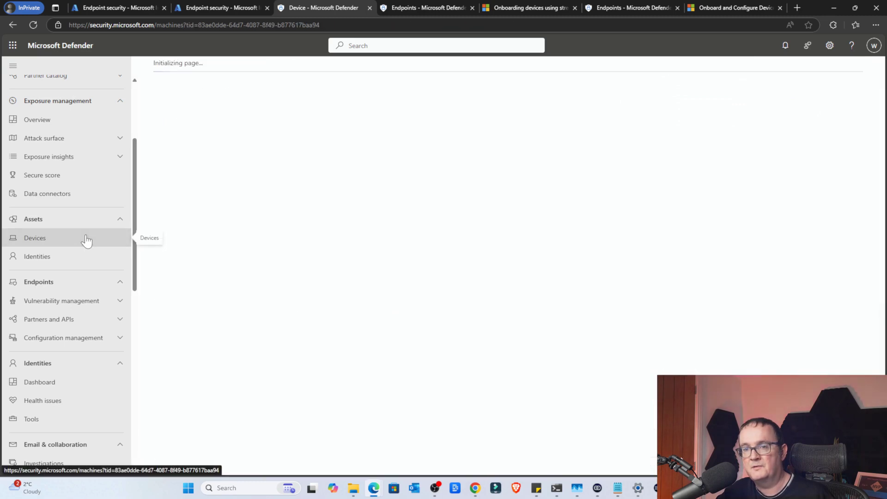
pyautogui.click(218, 318)
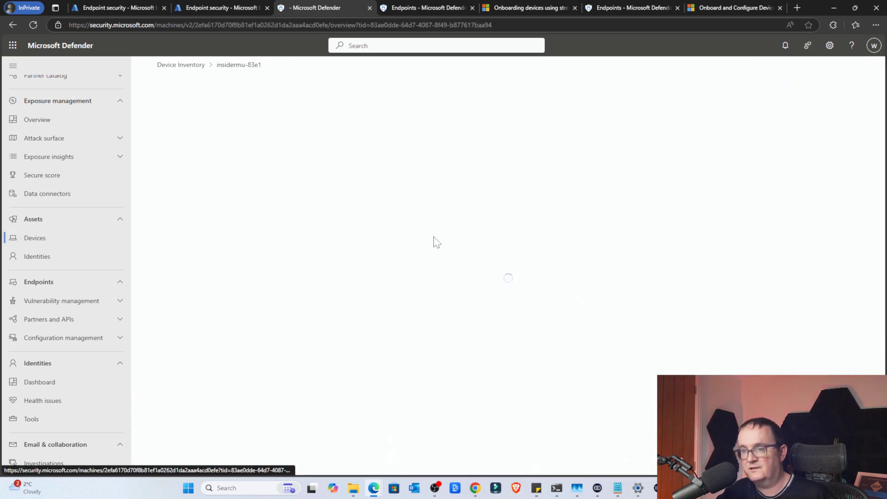
pyautogui.click(426, 139)
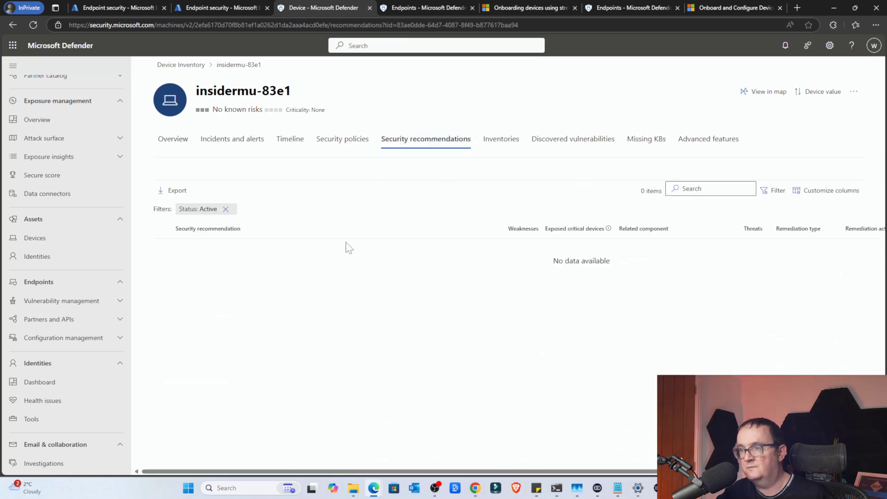